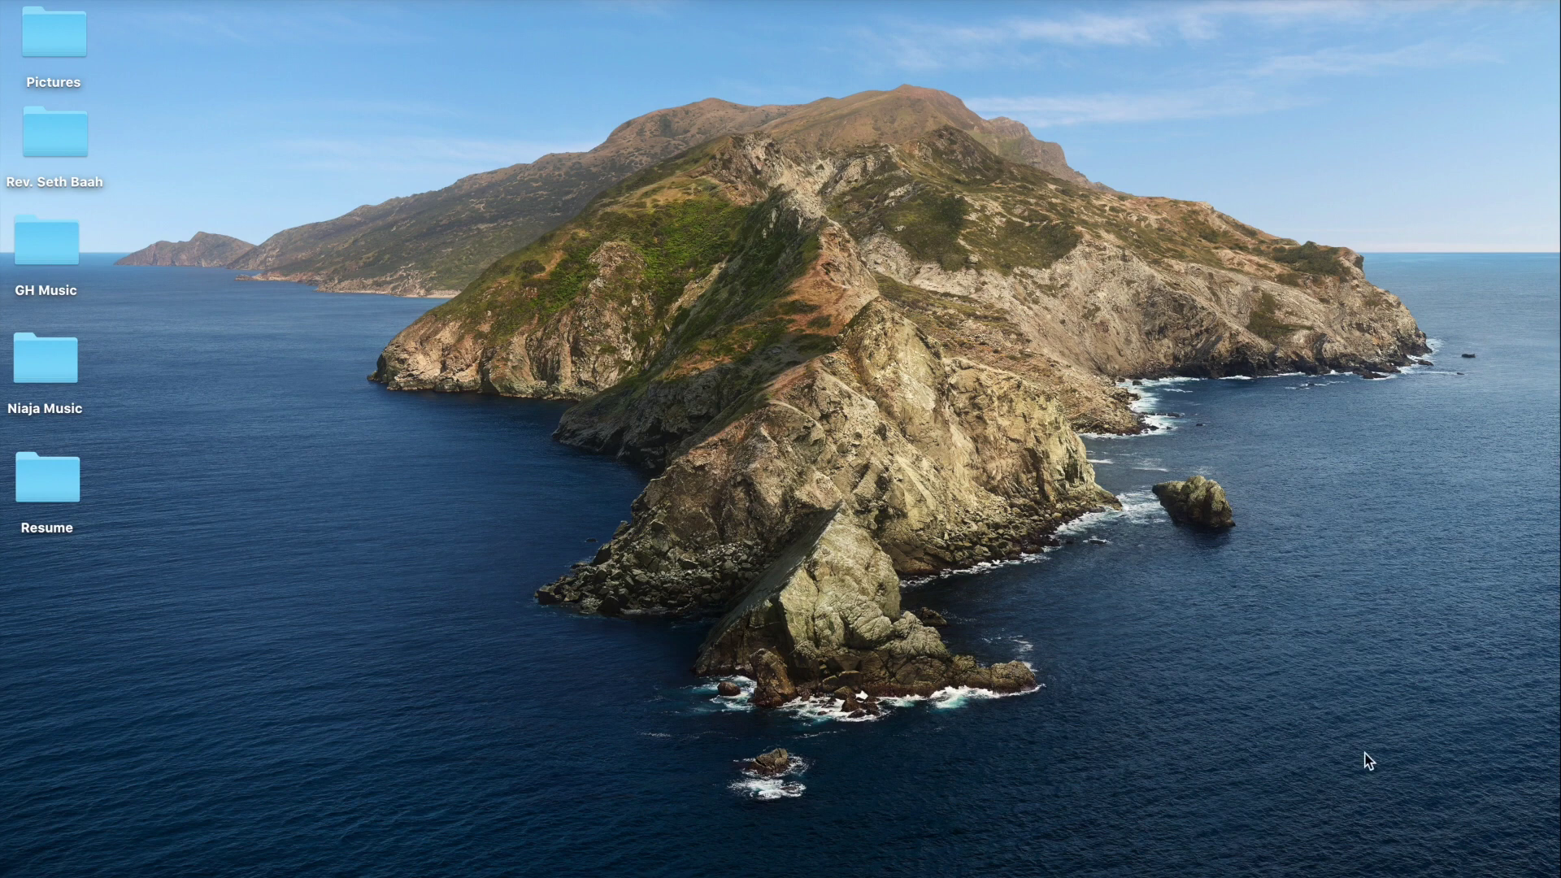
Open Chrome full-screen, search Google for 'irs', and go to the official irs.gov site.
mouse_move(1495, 788)
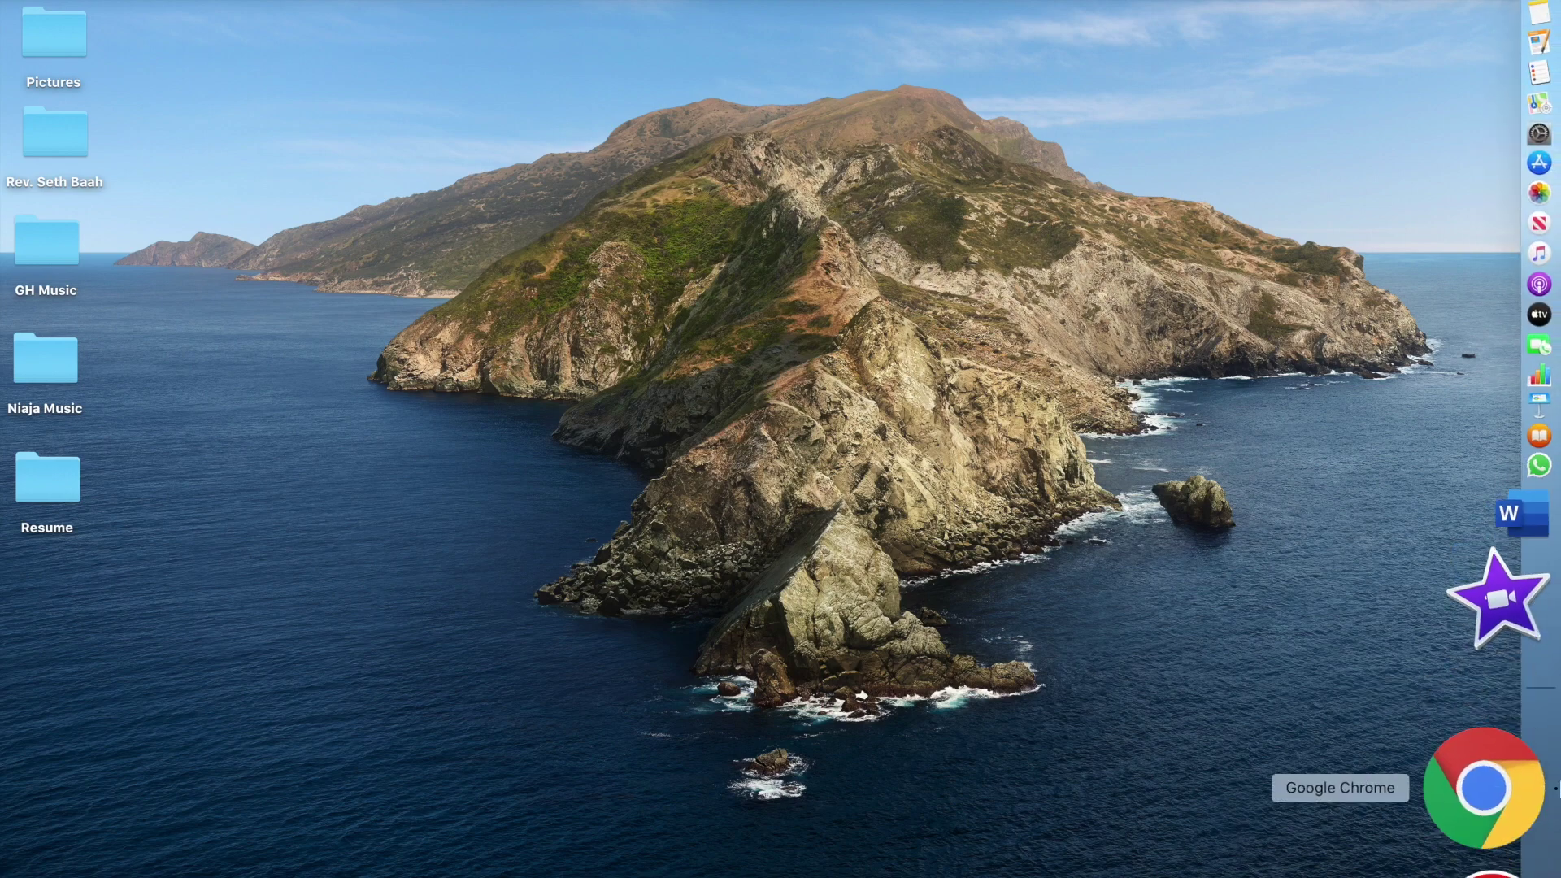
left_click(1495, 788)
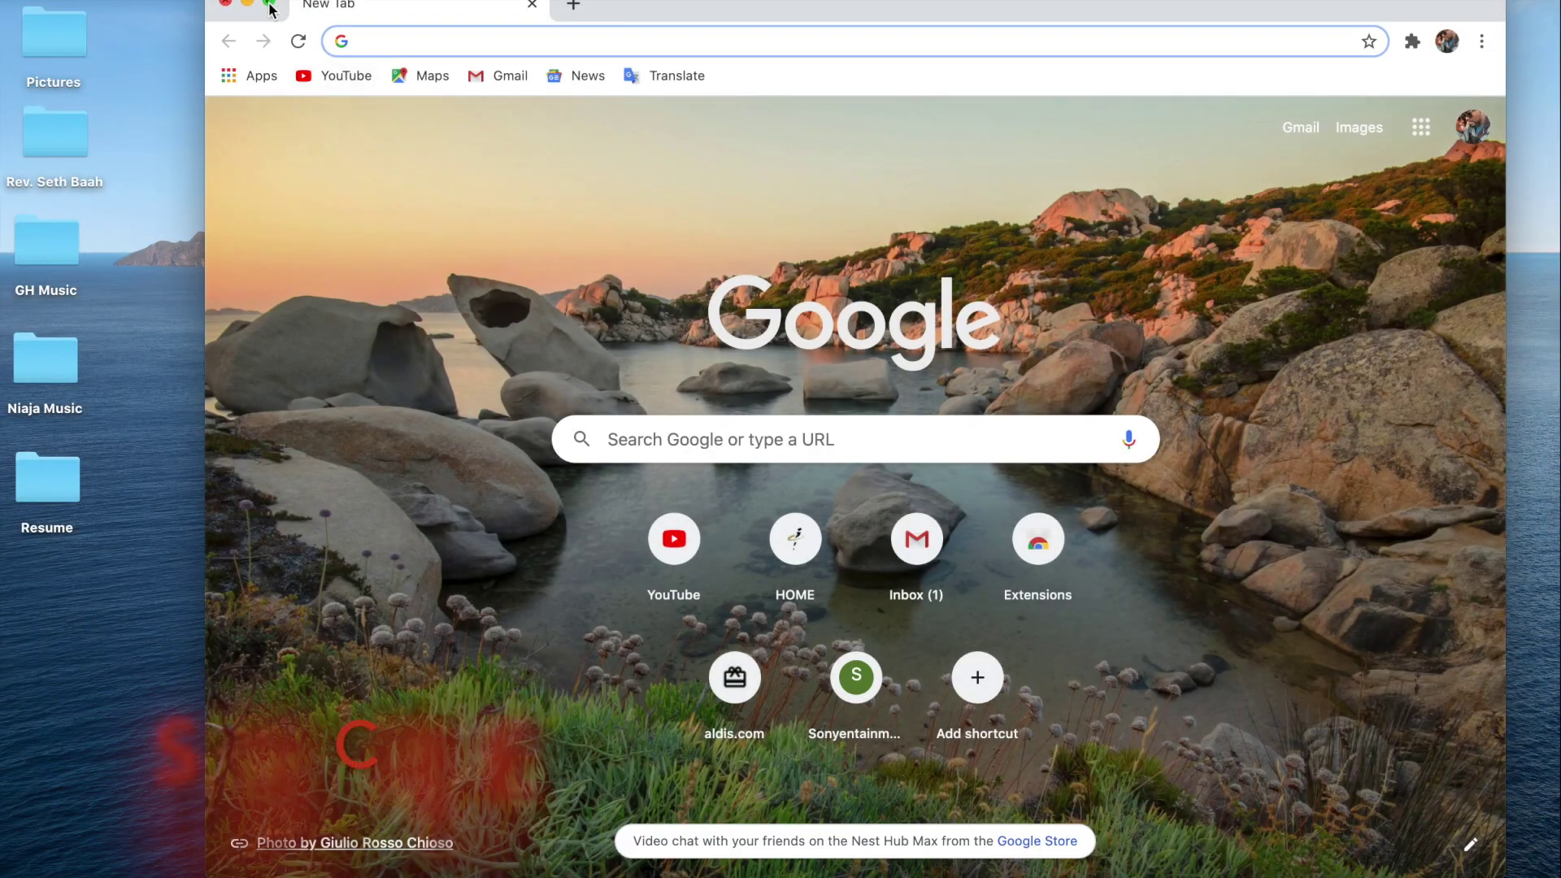
left_click(268, 4)
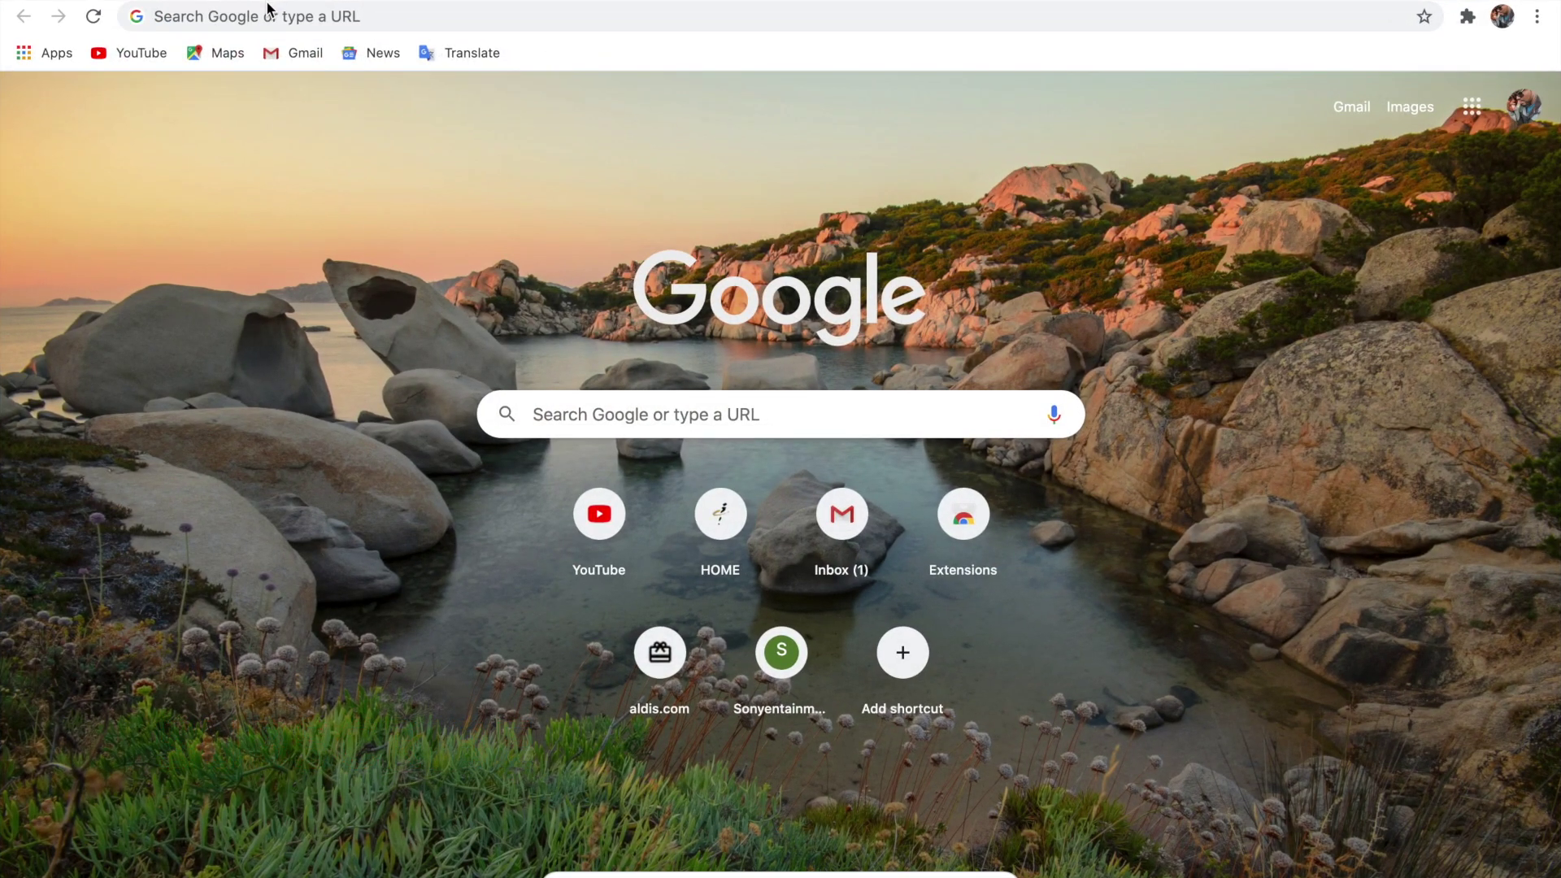
left_click(271, 19)
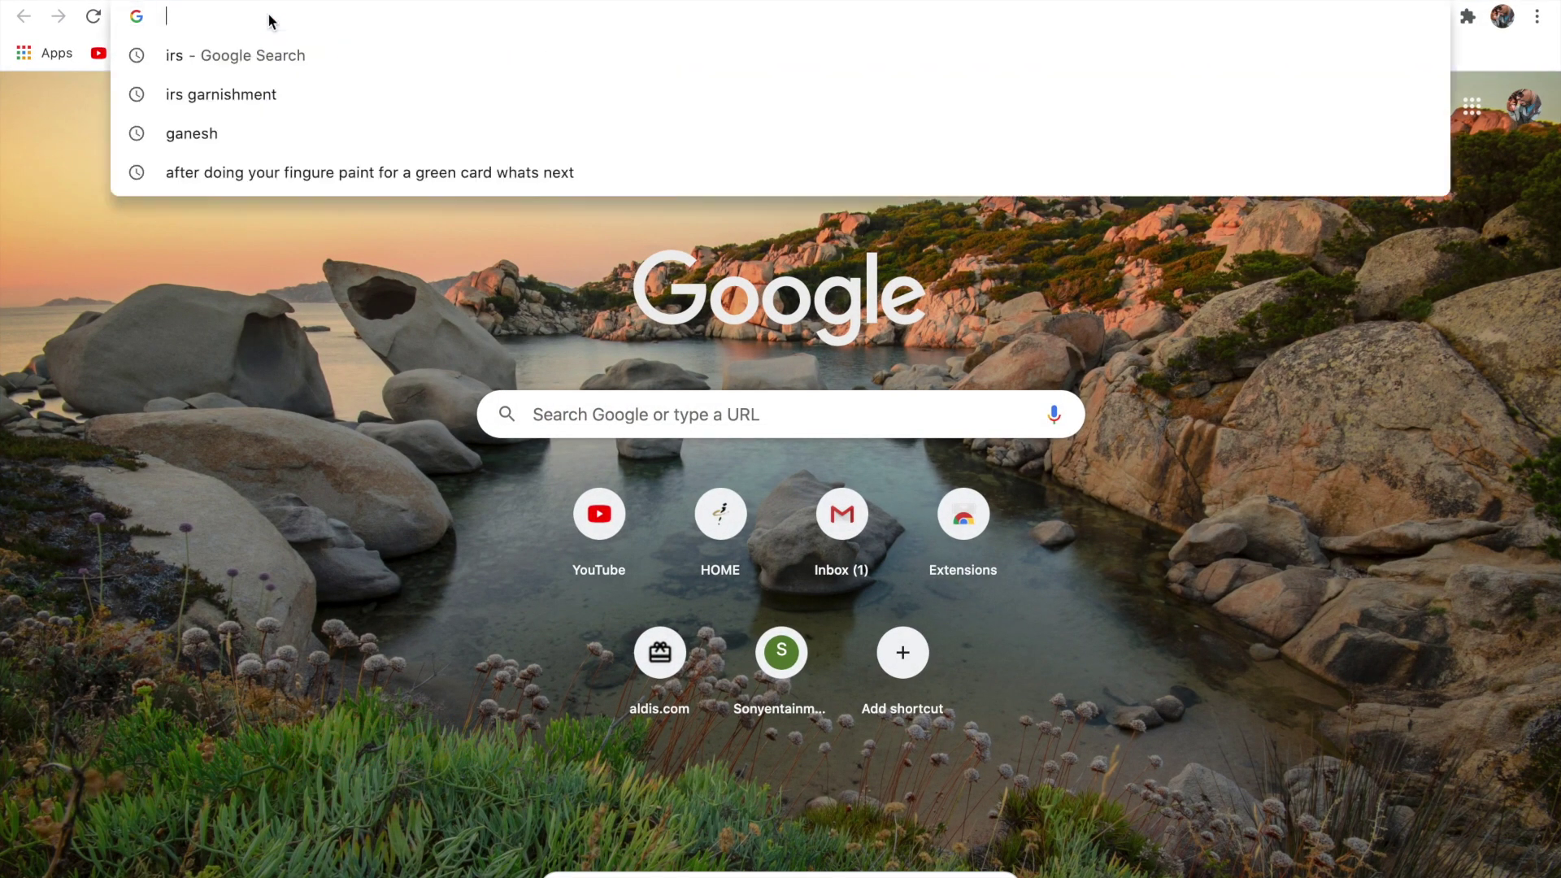
type("irs")
key("Return")
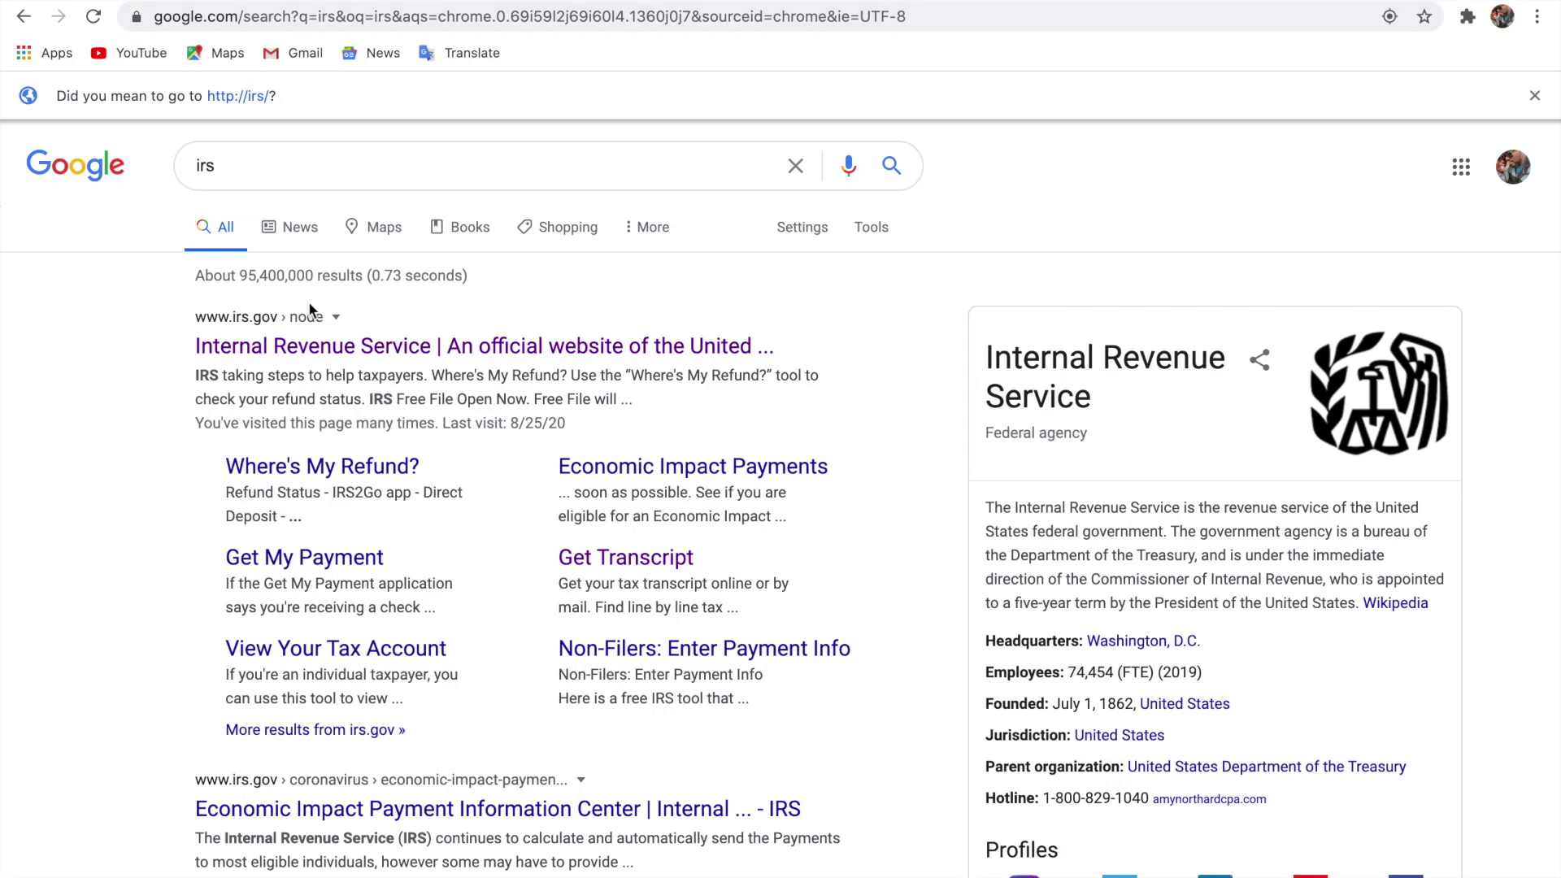
left_click(469, 358)
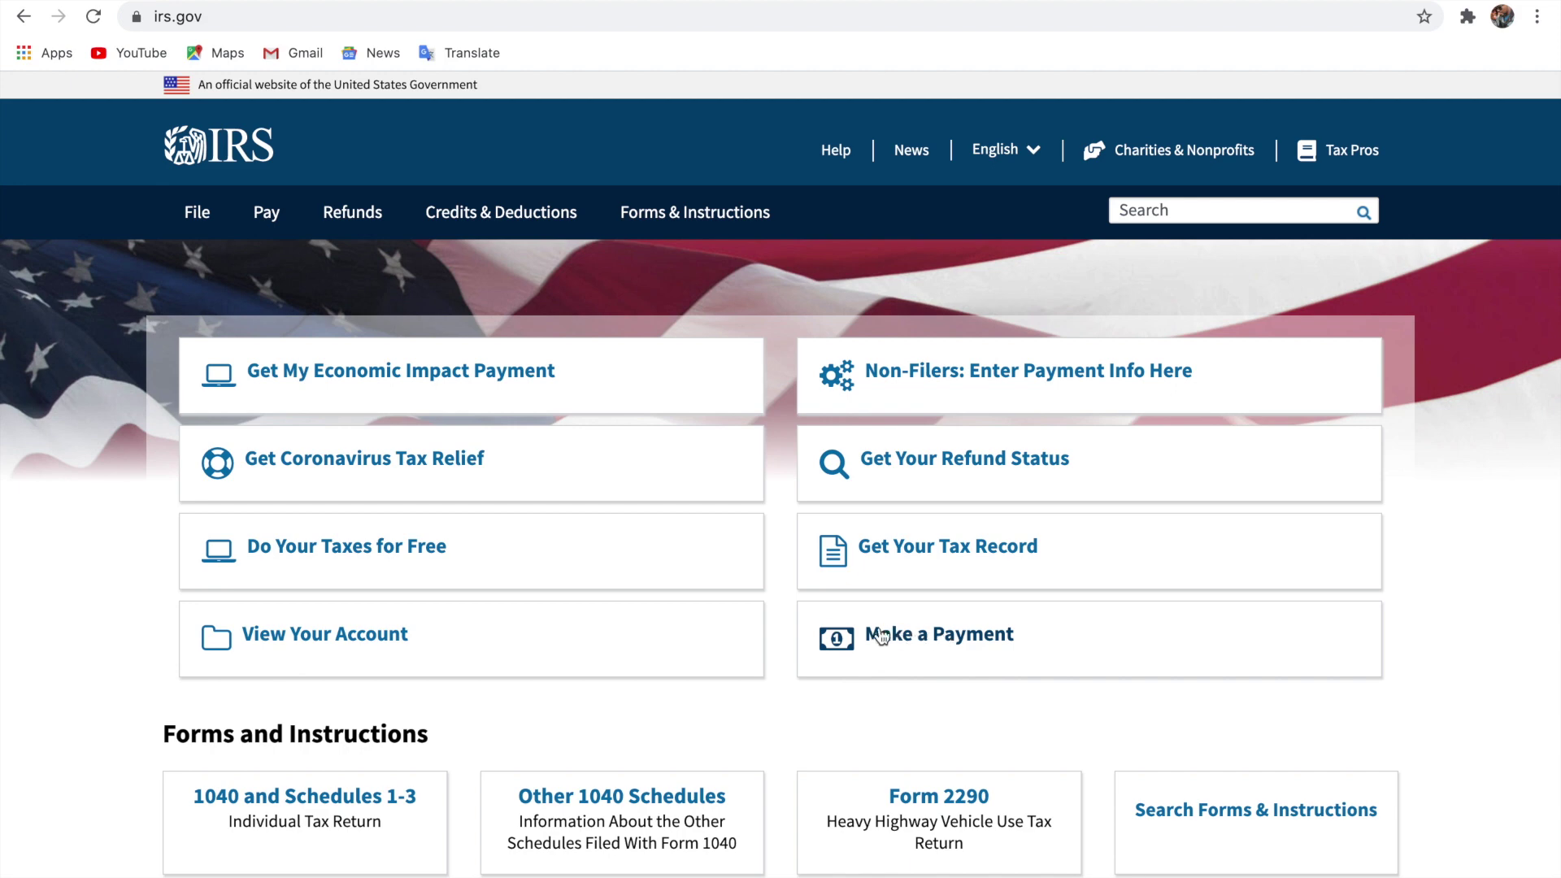
From the payment options, check the debit/credit card processors, then open Direct Pay With Bank Account.
left_click(963, 635)
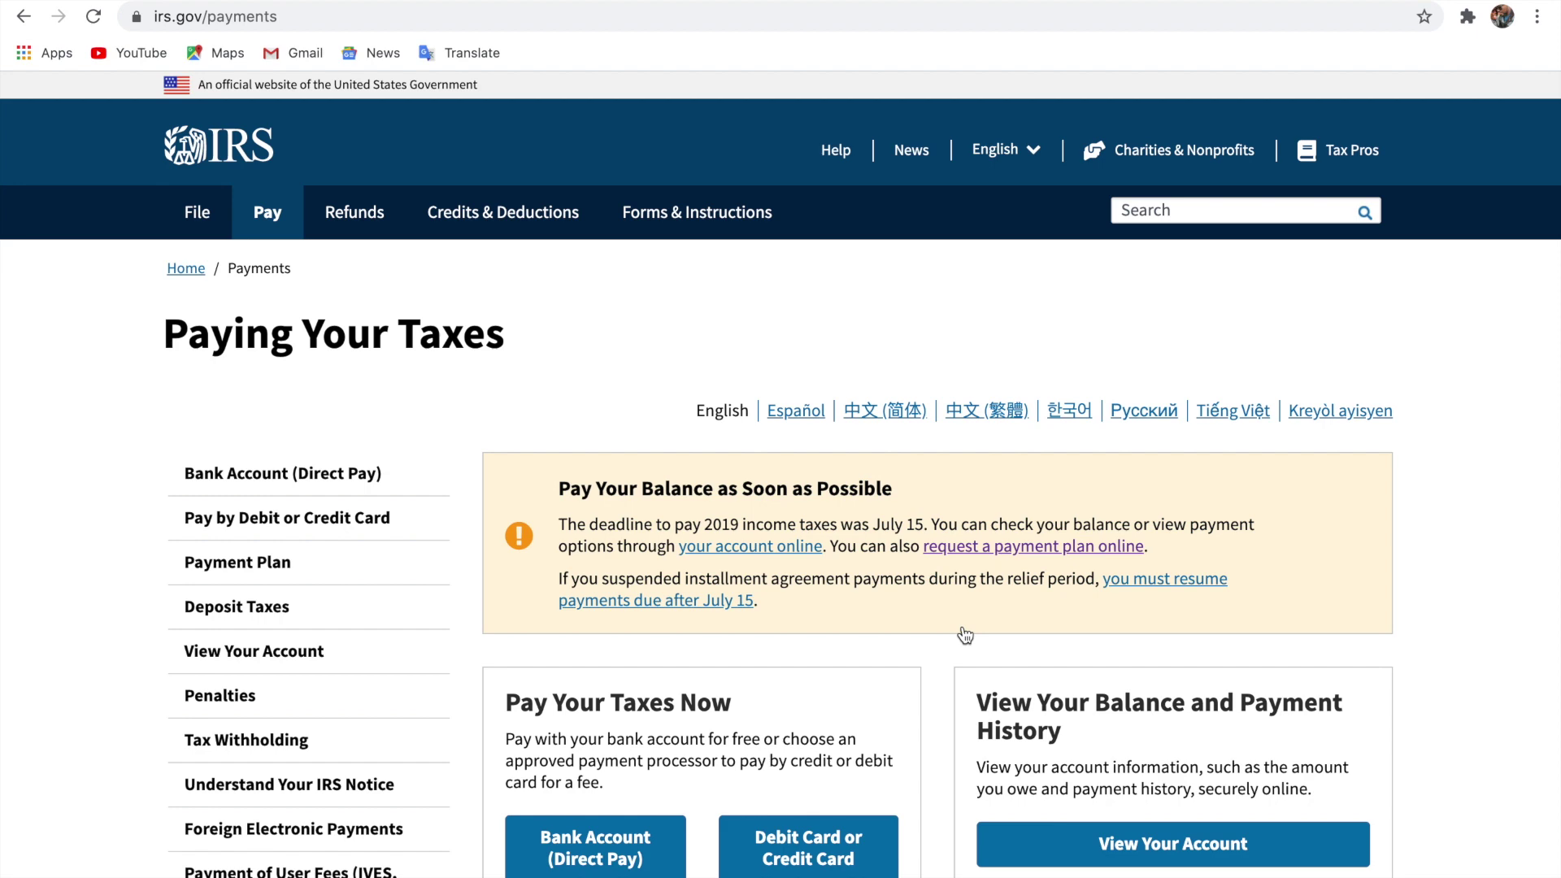
scroll(965, 635, "down", 2)
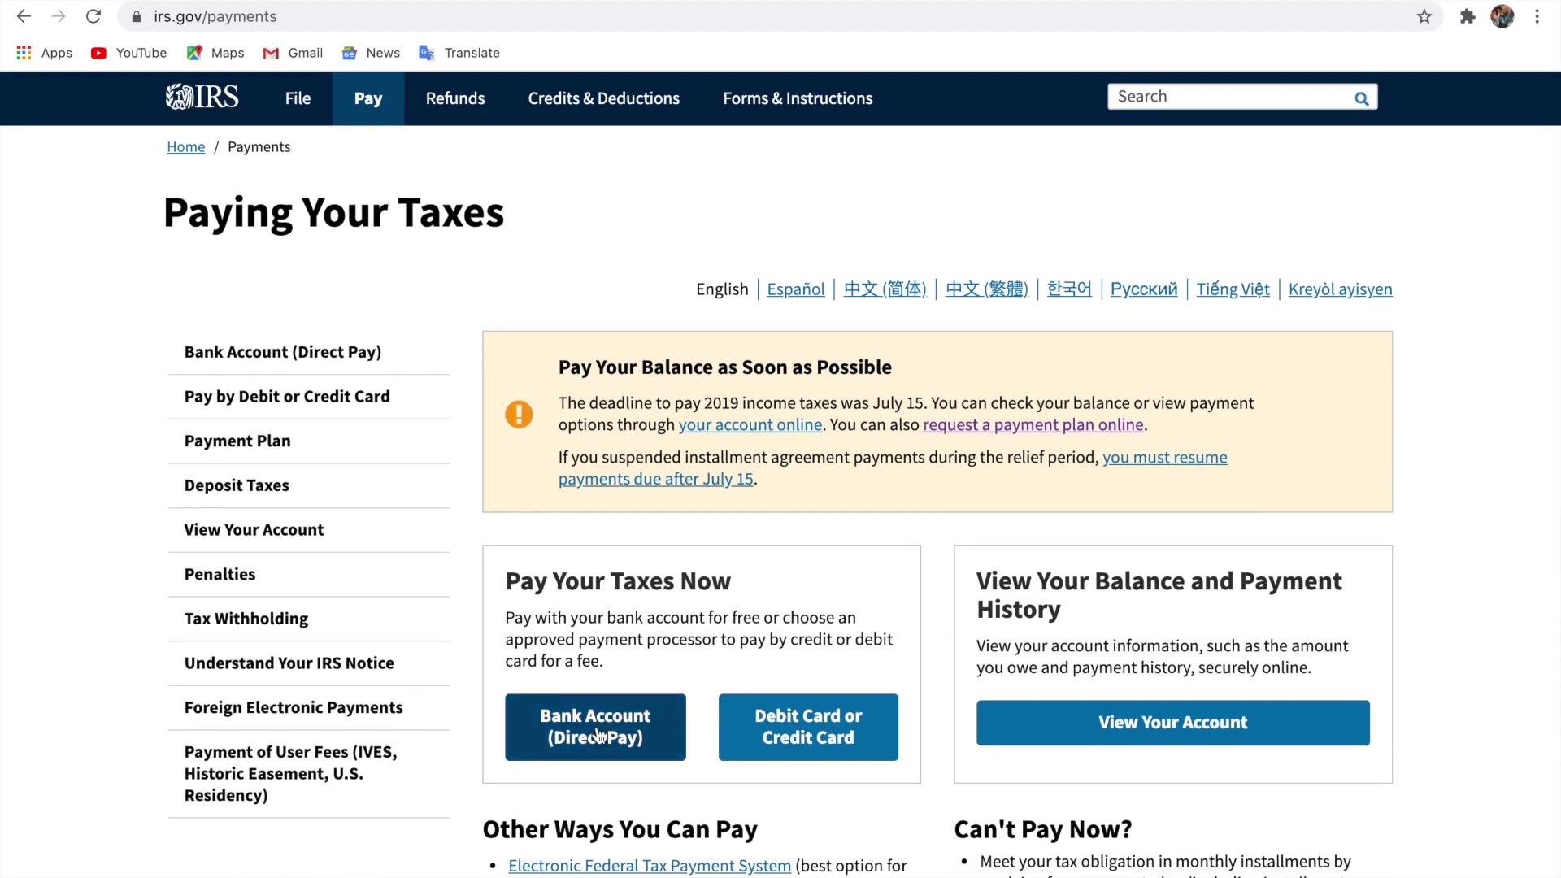
left_click(831, 737)
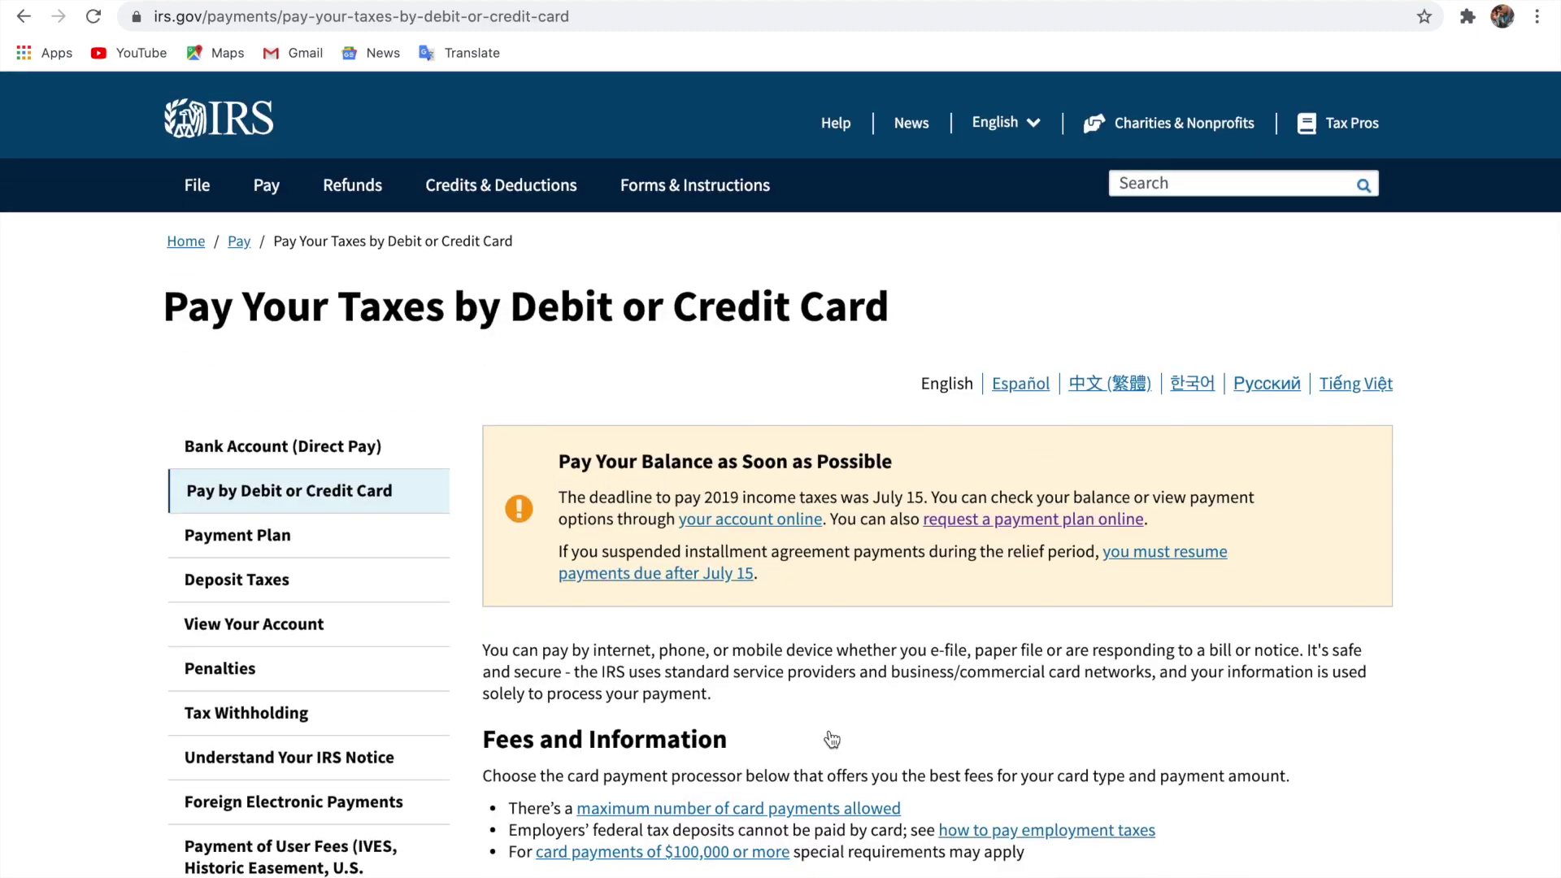
scroll(829, 739, "down", 8)
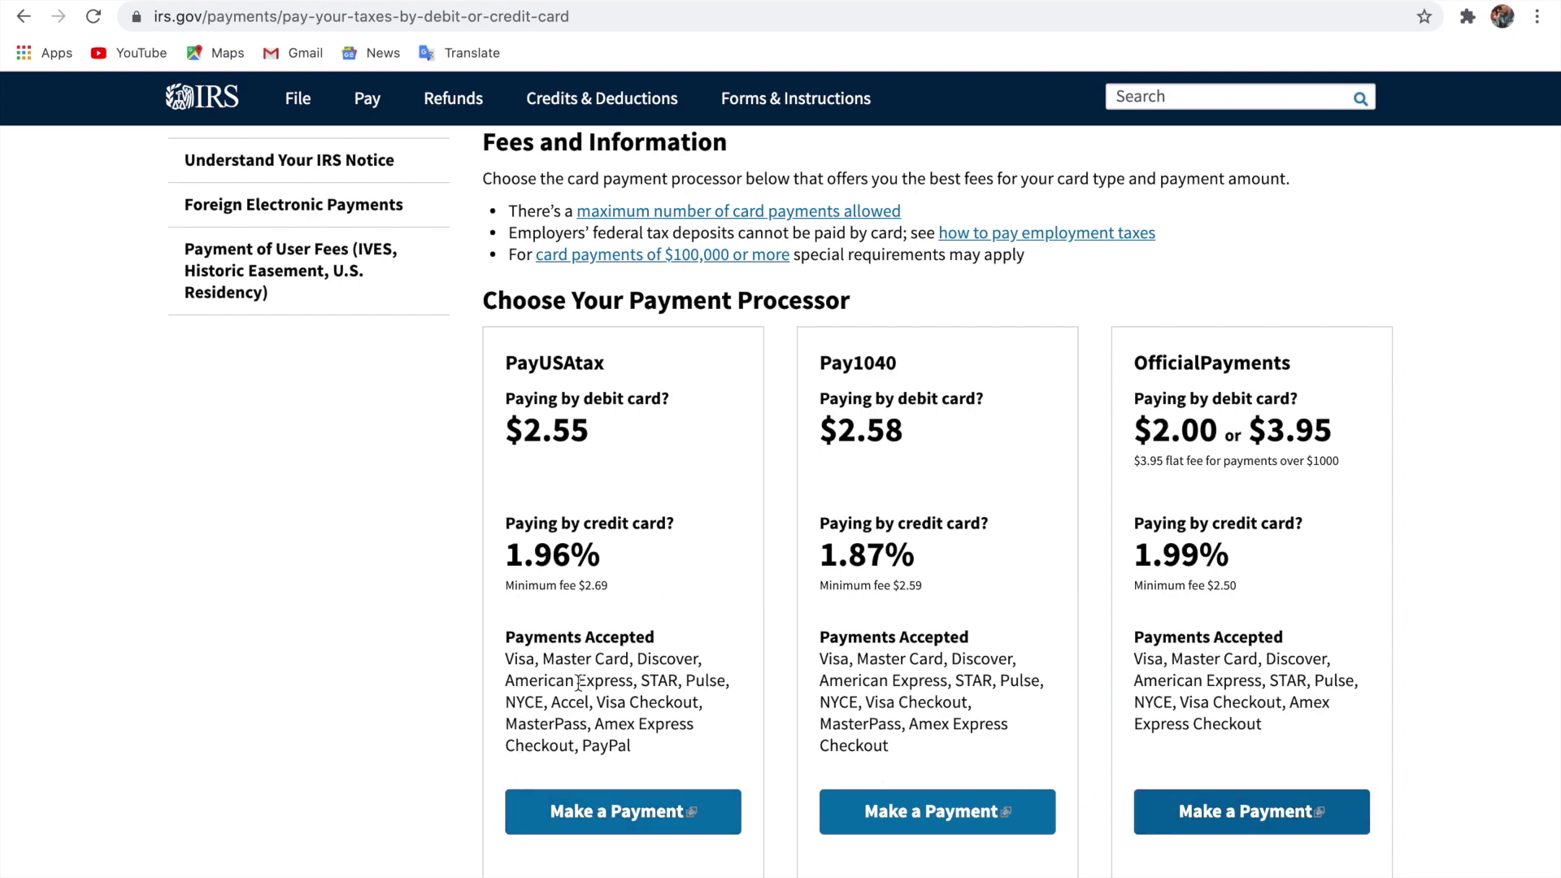
scroll(317, 516, "up", 8)
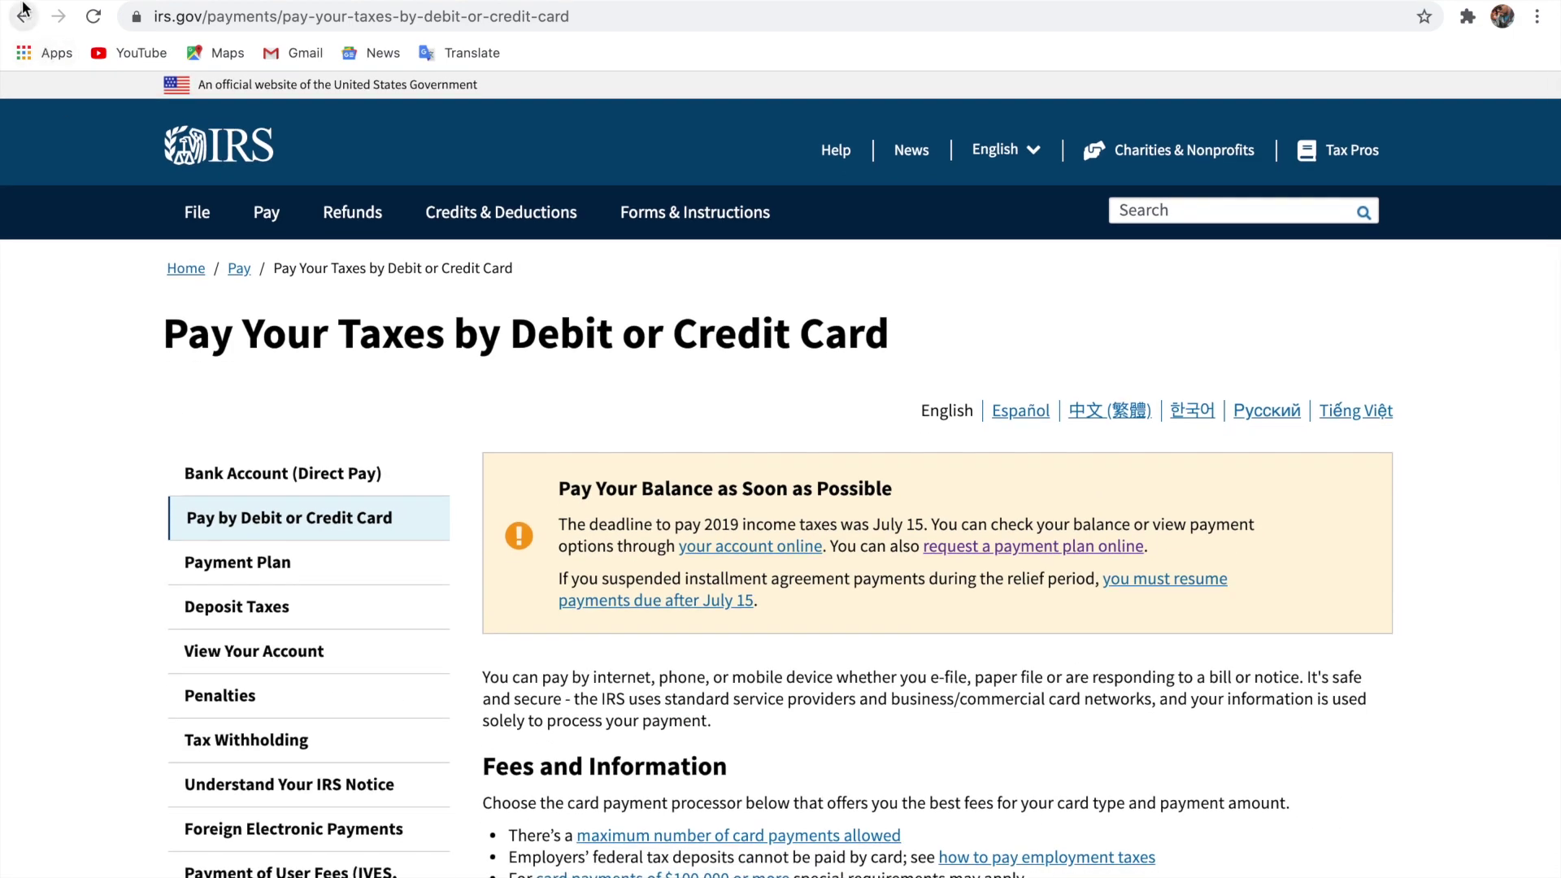
left_click(22, 18)
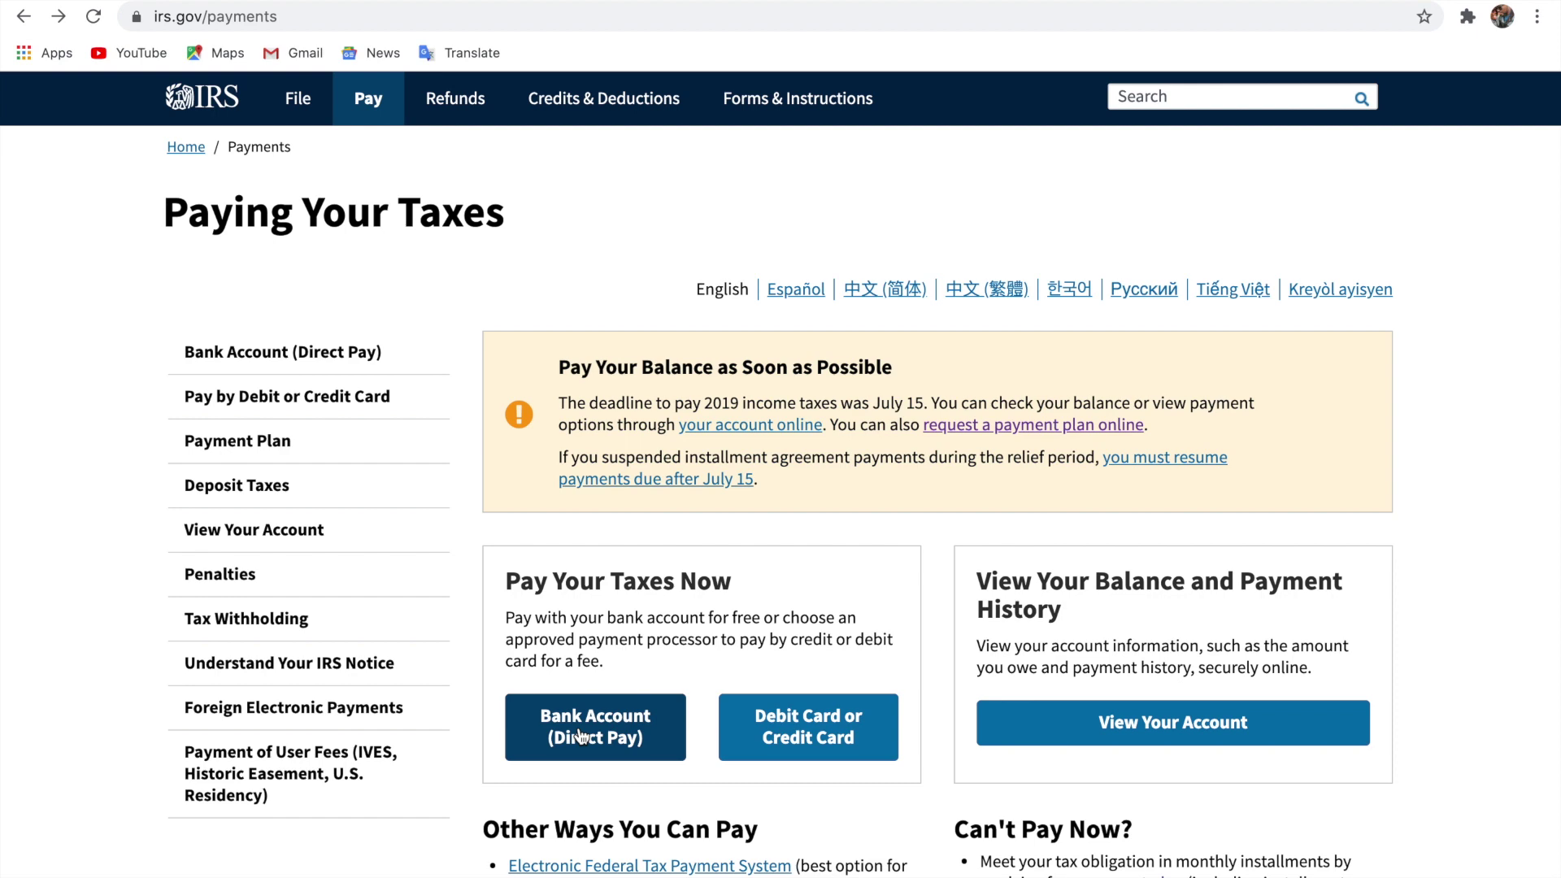
left_click(578, 736)
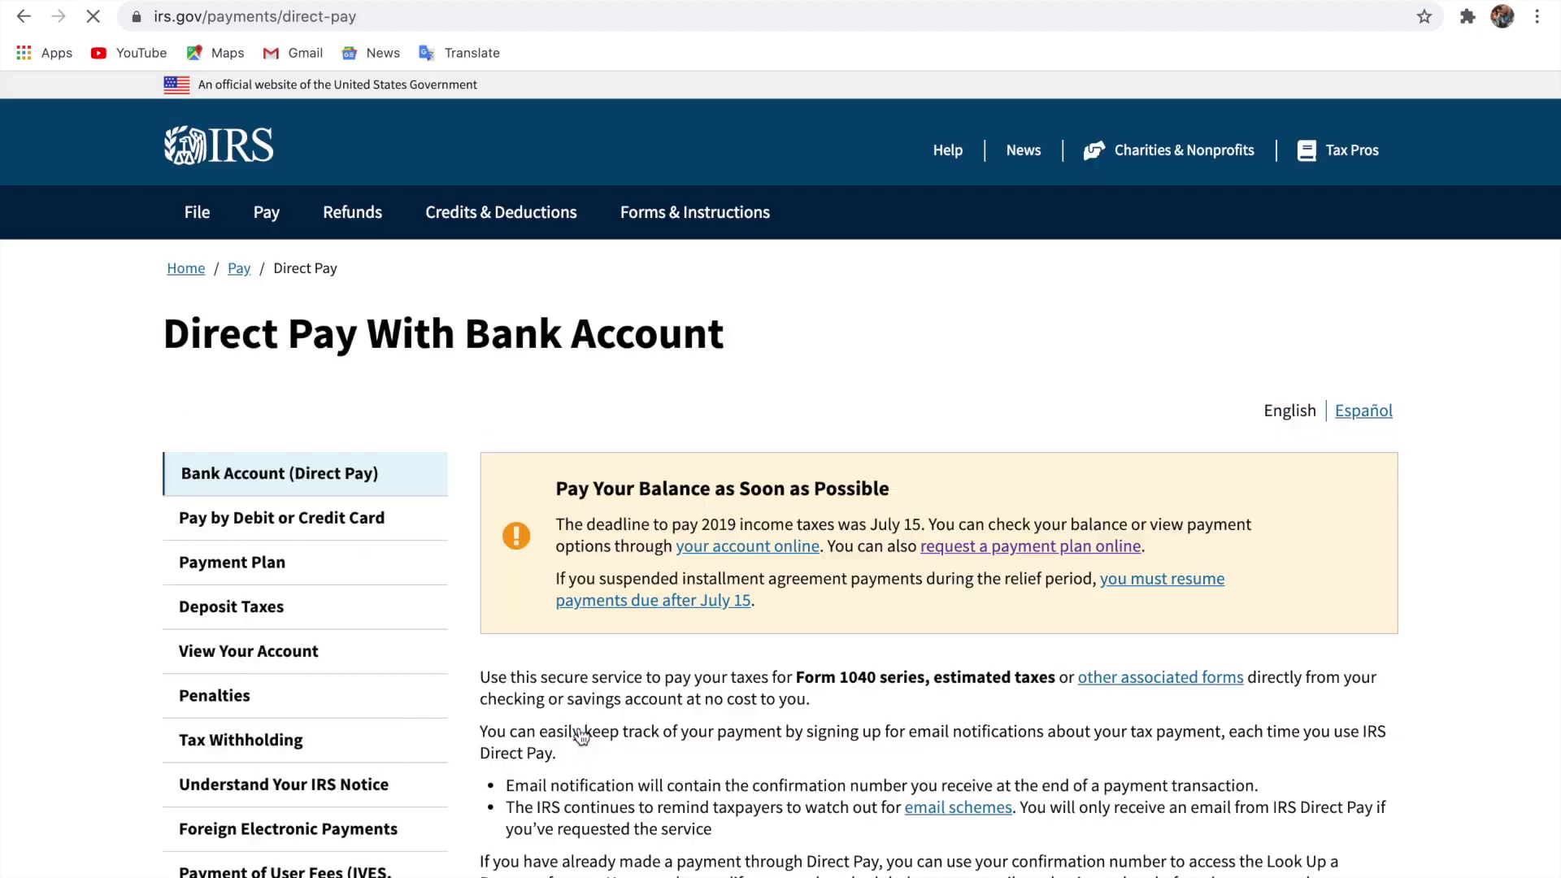
Start a Direct Pay payment for a Tax Return or Notice, 1040/1040A/1040EZ, tax year 2016, and confirm it.
scroll(579, 736, "down", 5)
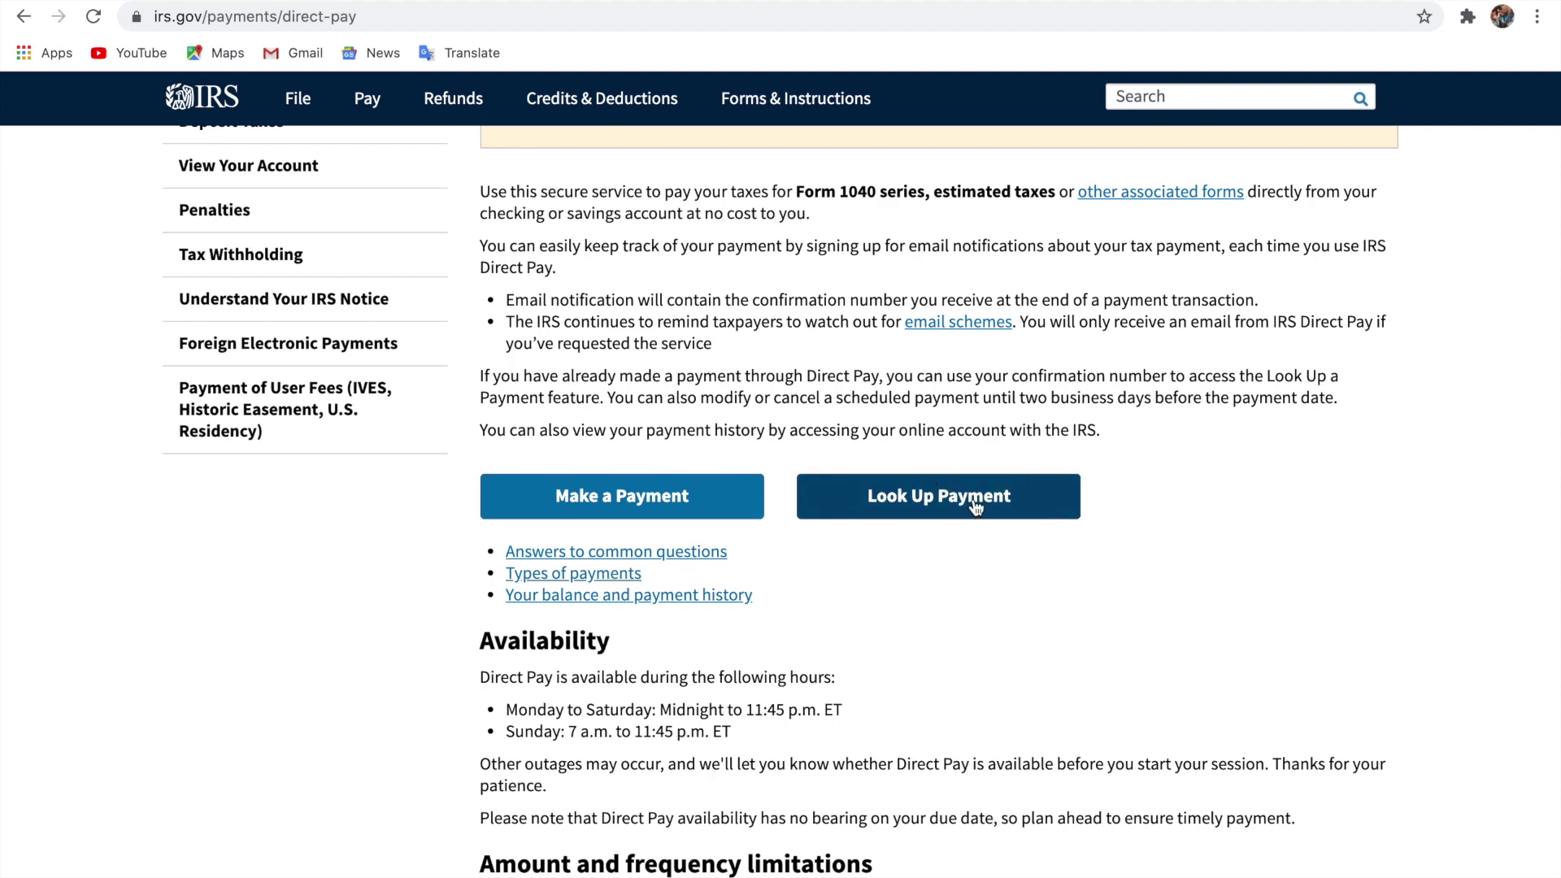
left_click(654, 497)
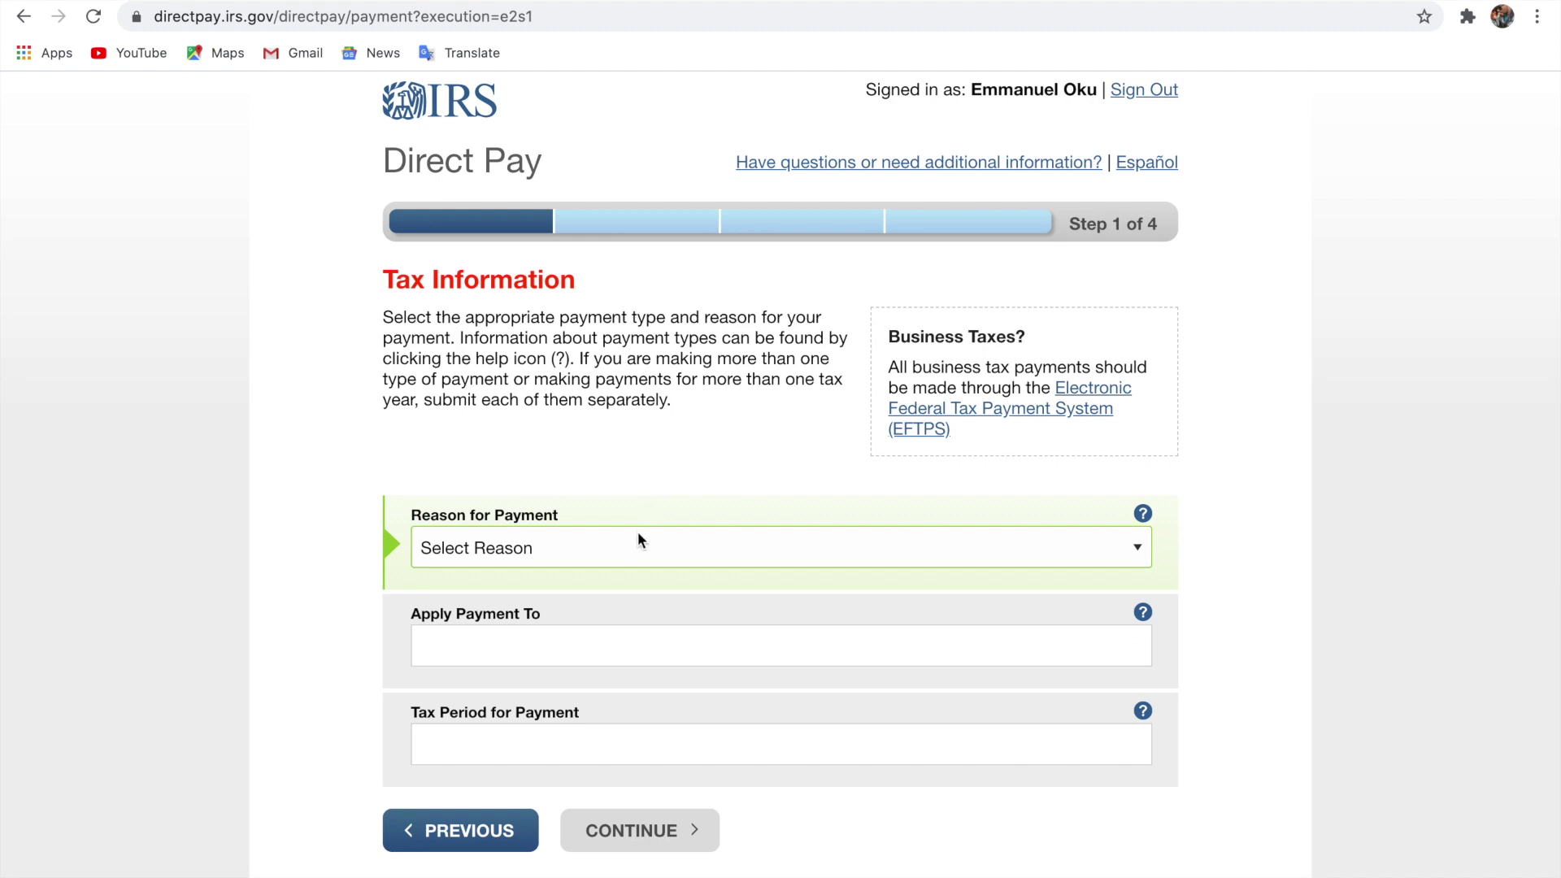
left_click(636, 543)
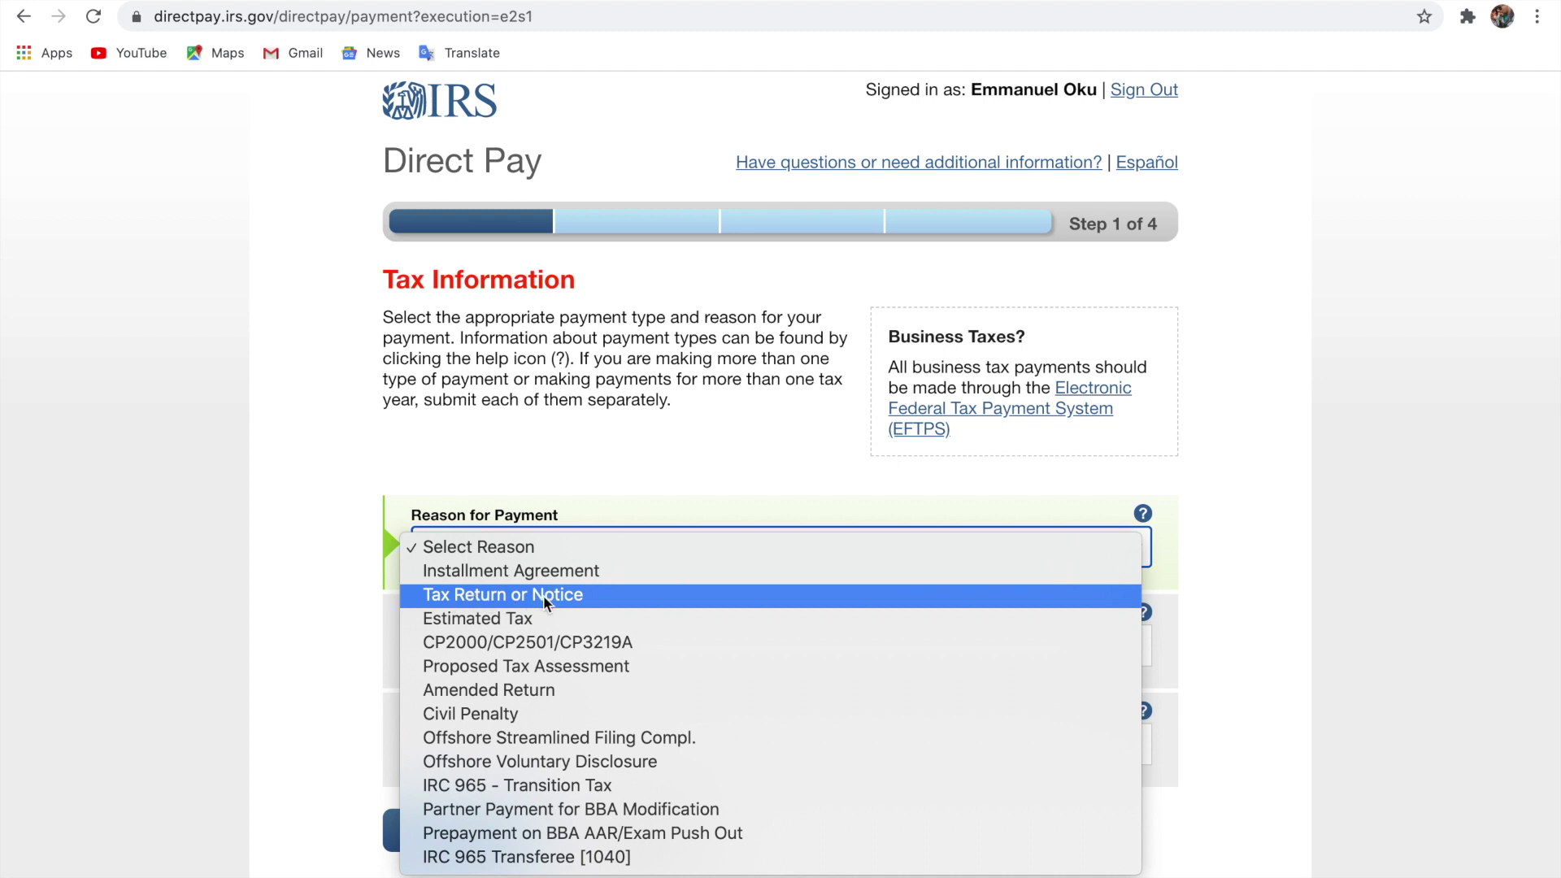
left_click(545, 599)
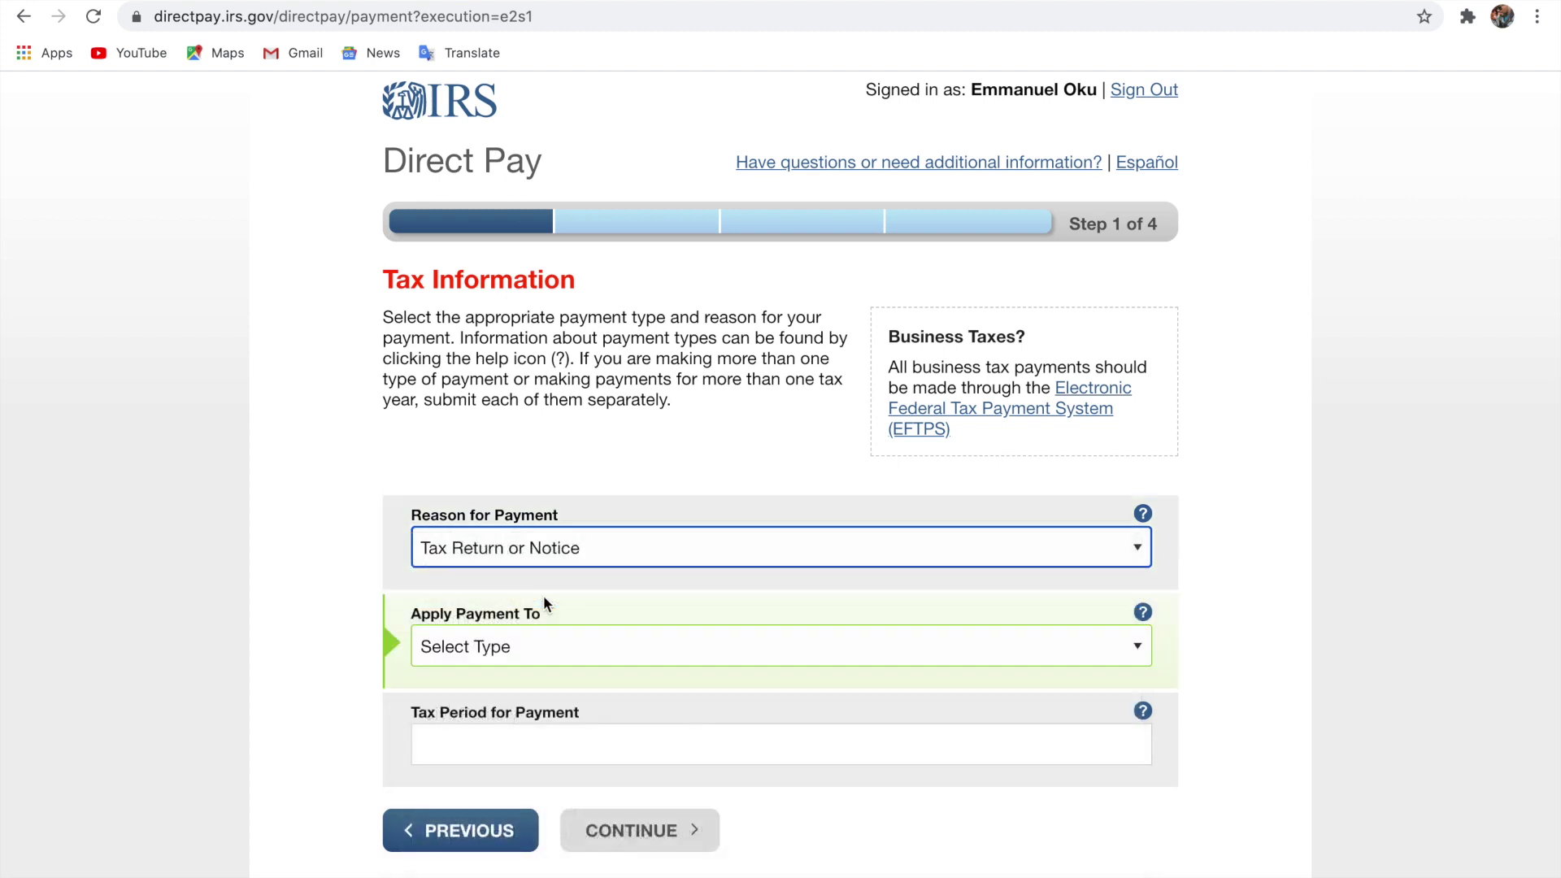
left_click(525, 646)
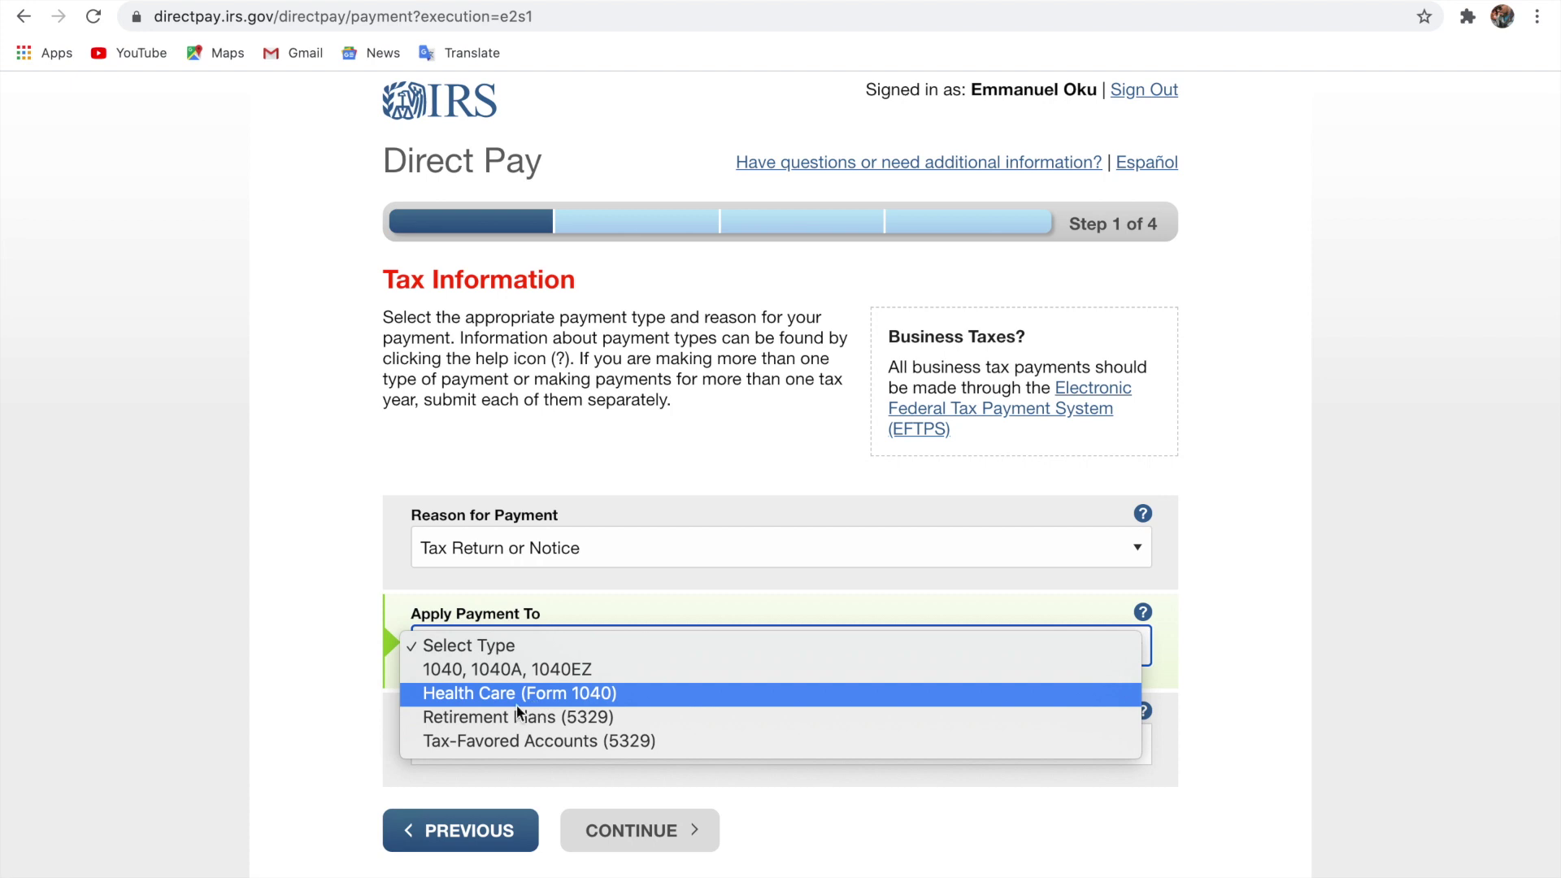
left_click(442, 672)
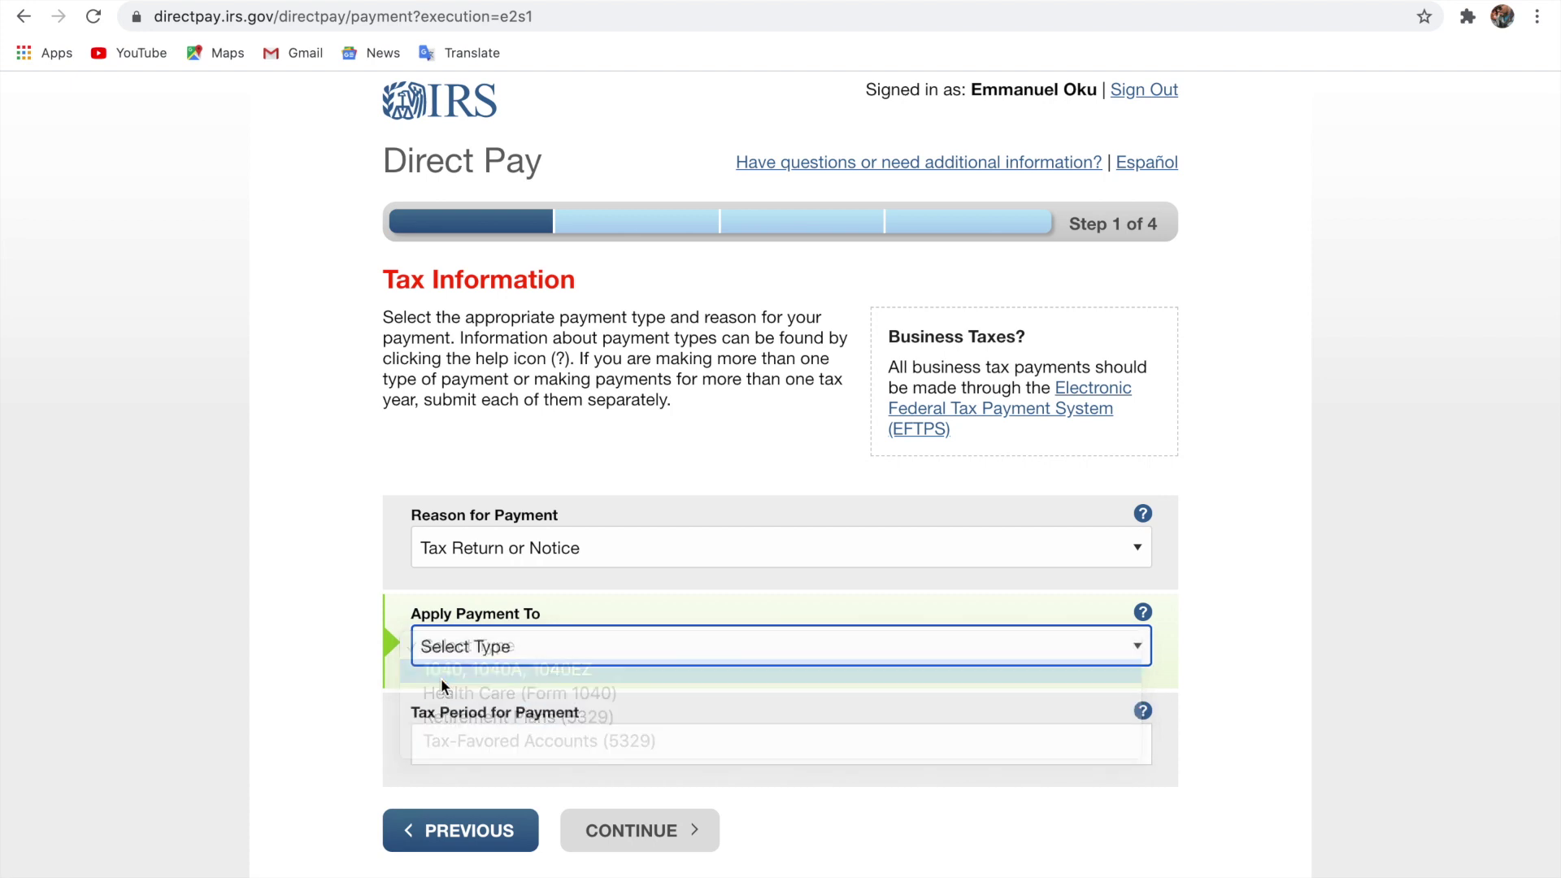
left_click(506, 742)
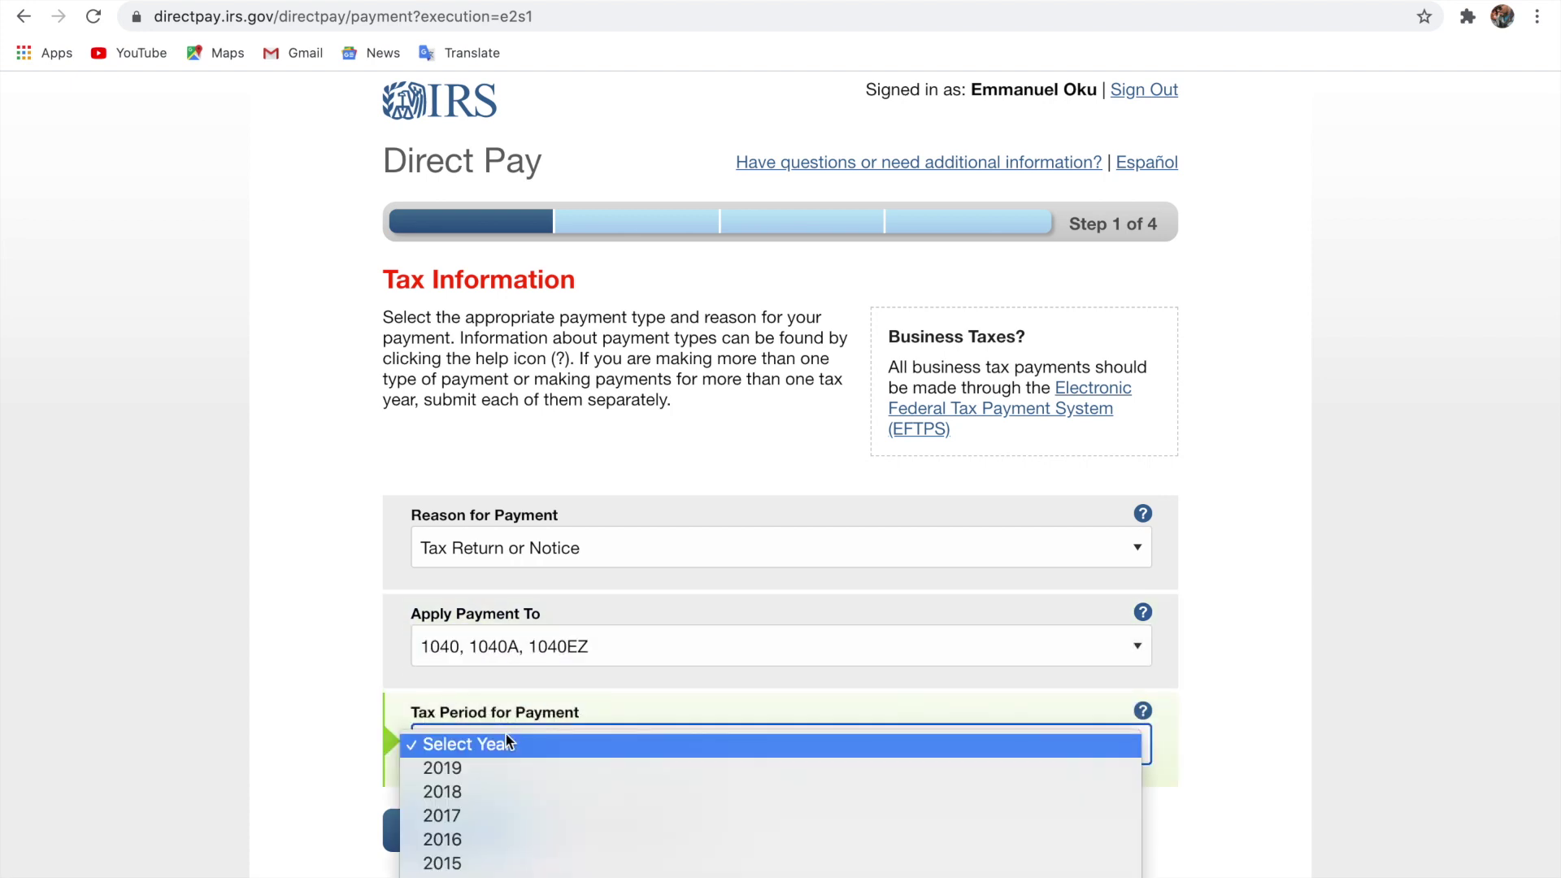
scroll(511, 774, "down", 5)
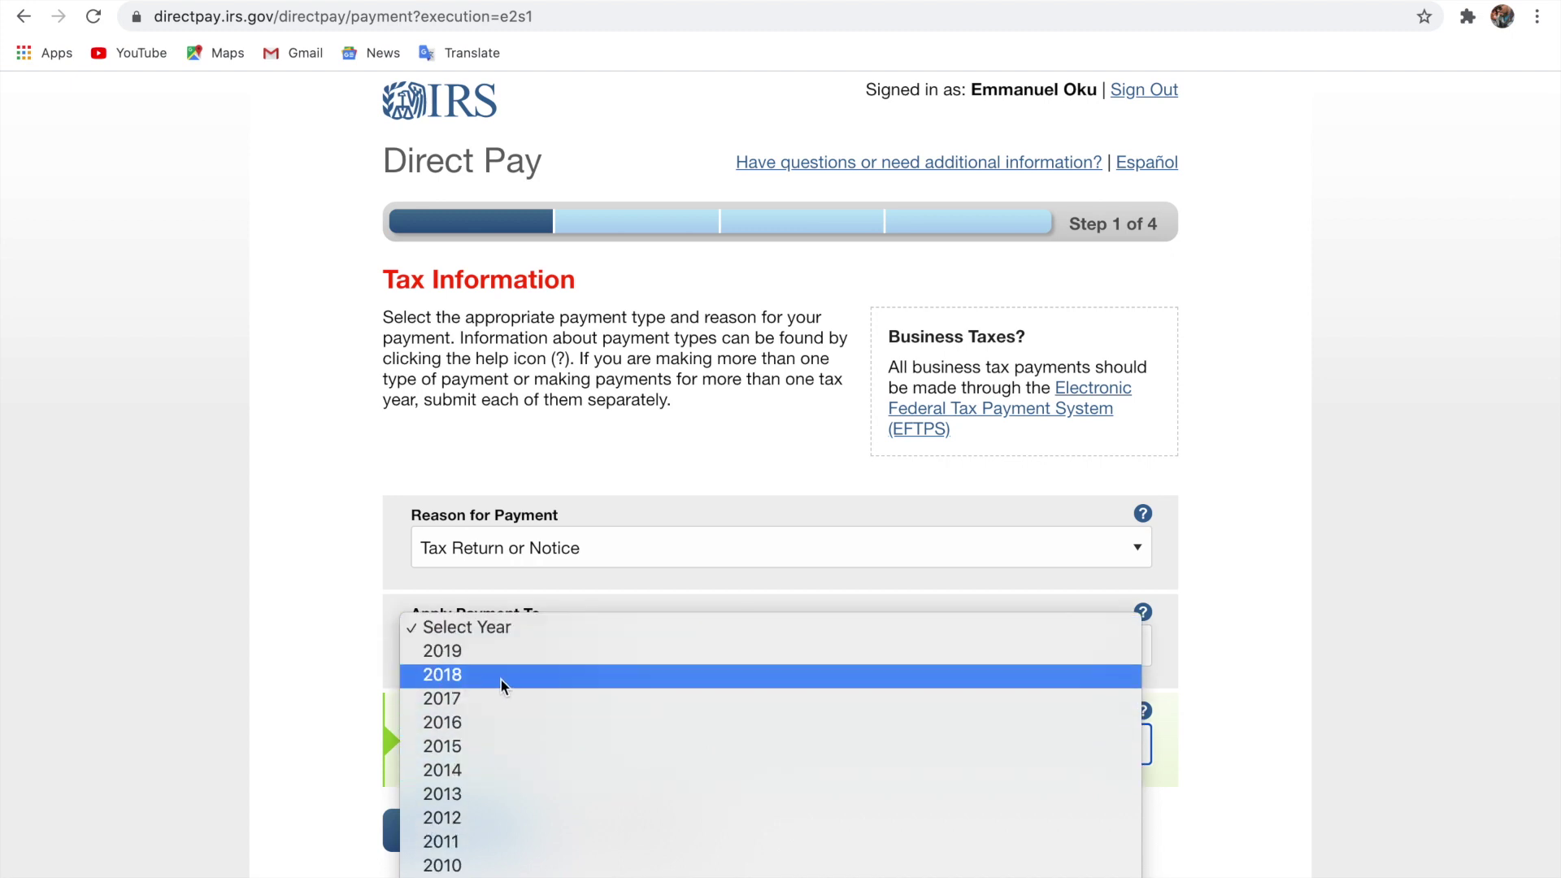
left_click(496, 722)
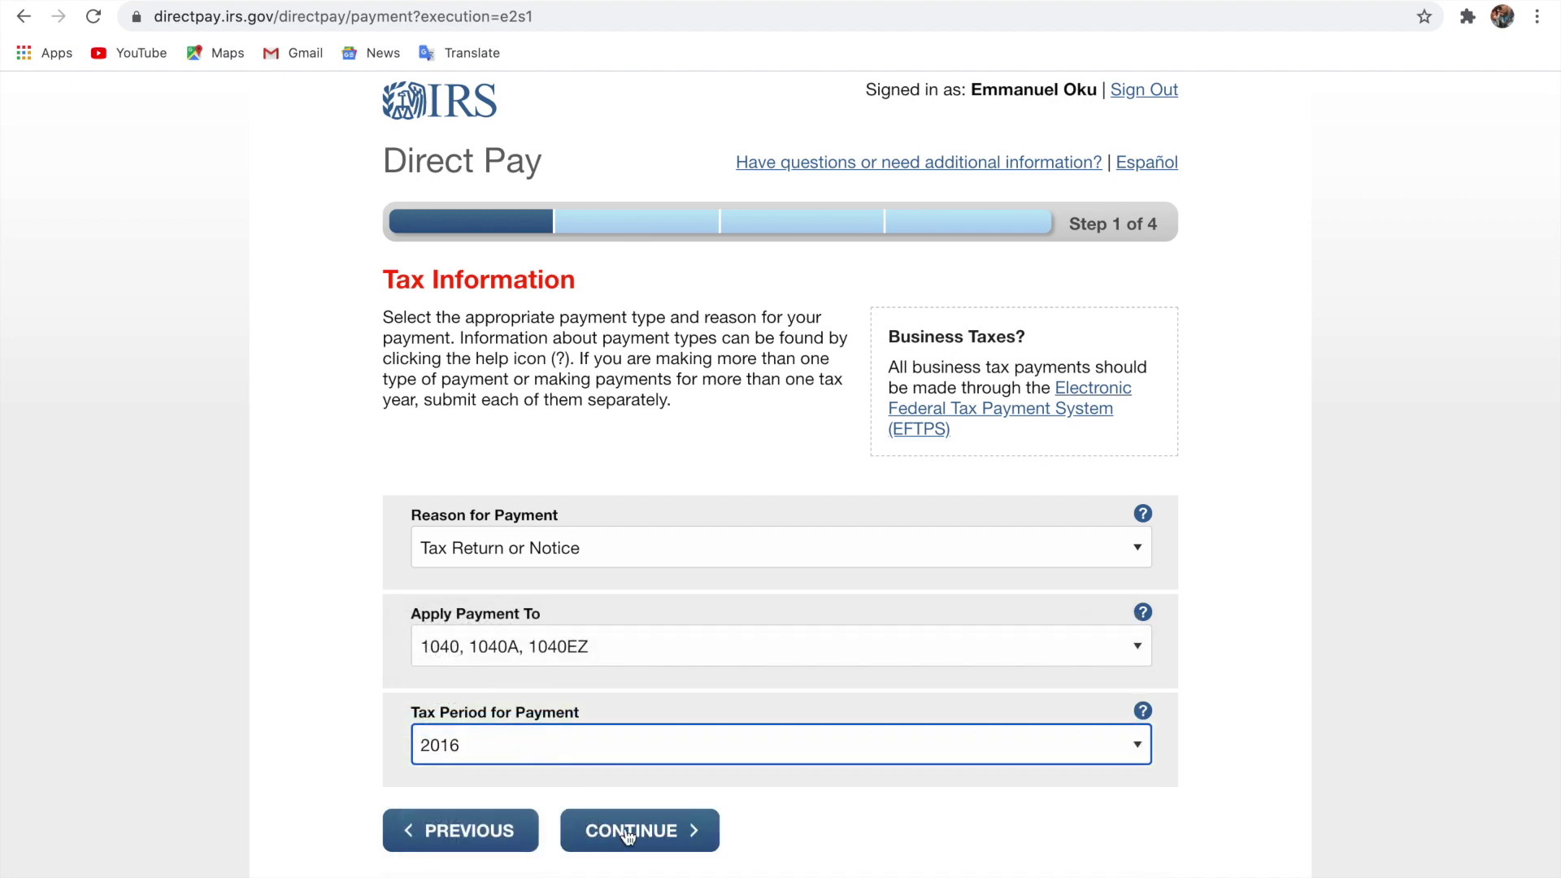
left_click(626, 831)
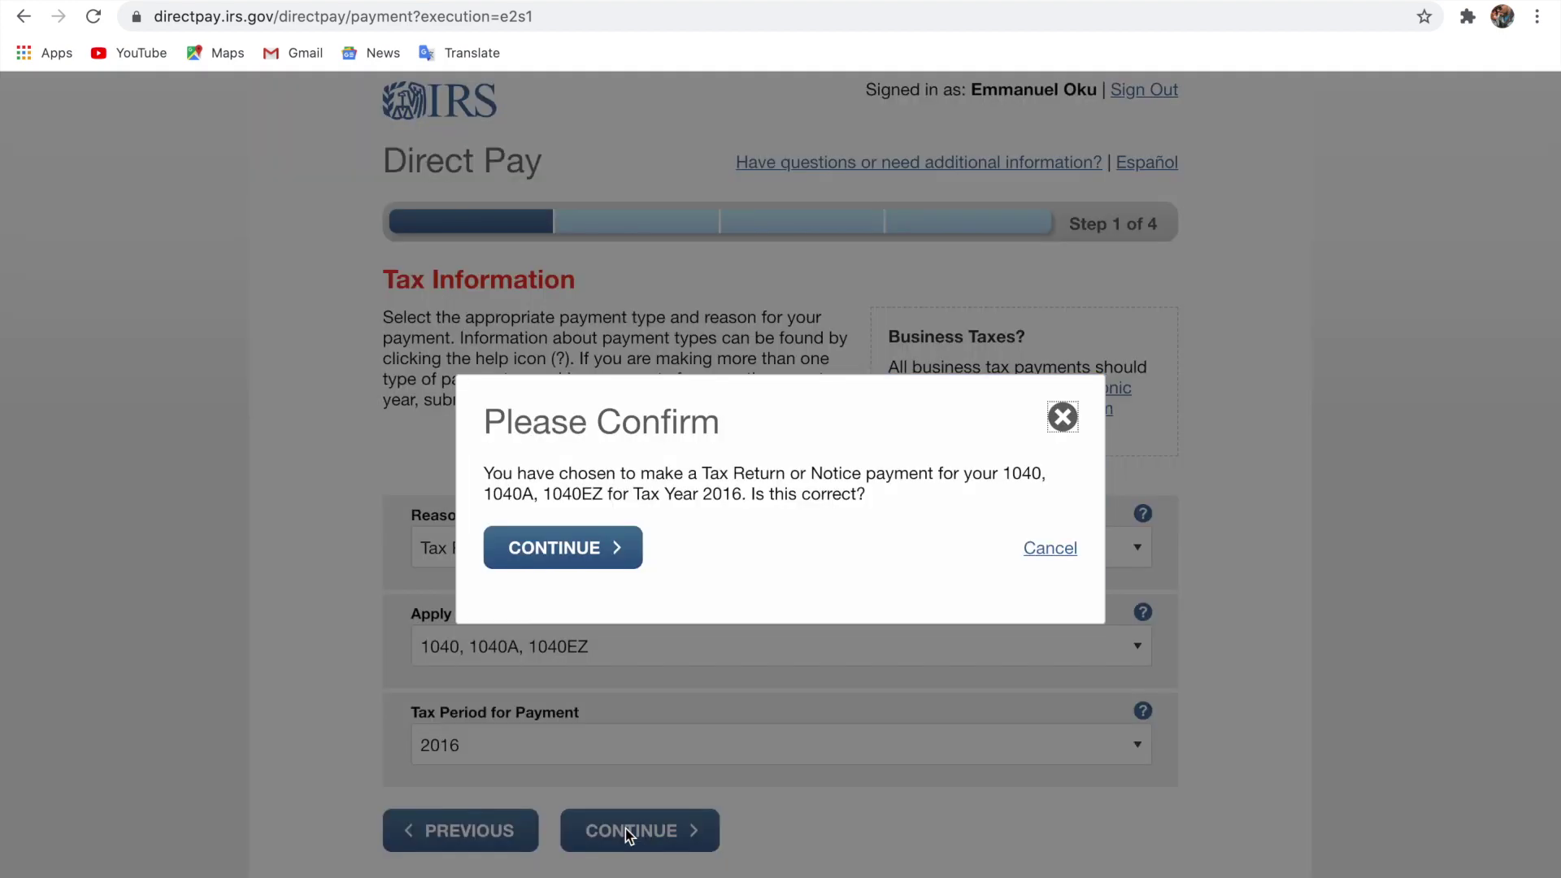
left_click(574, 540)
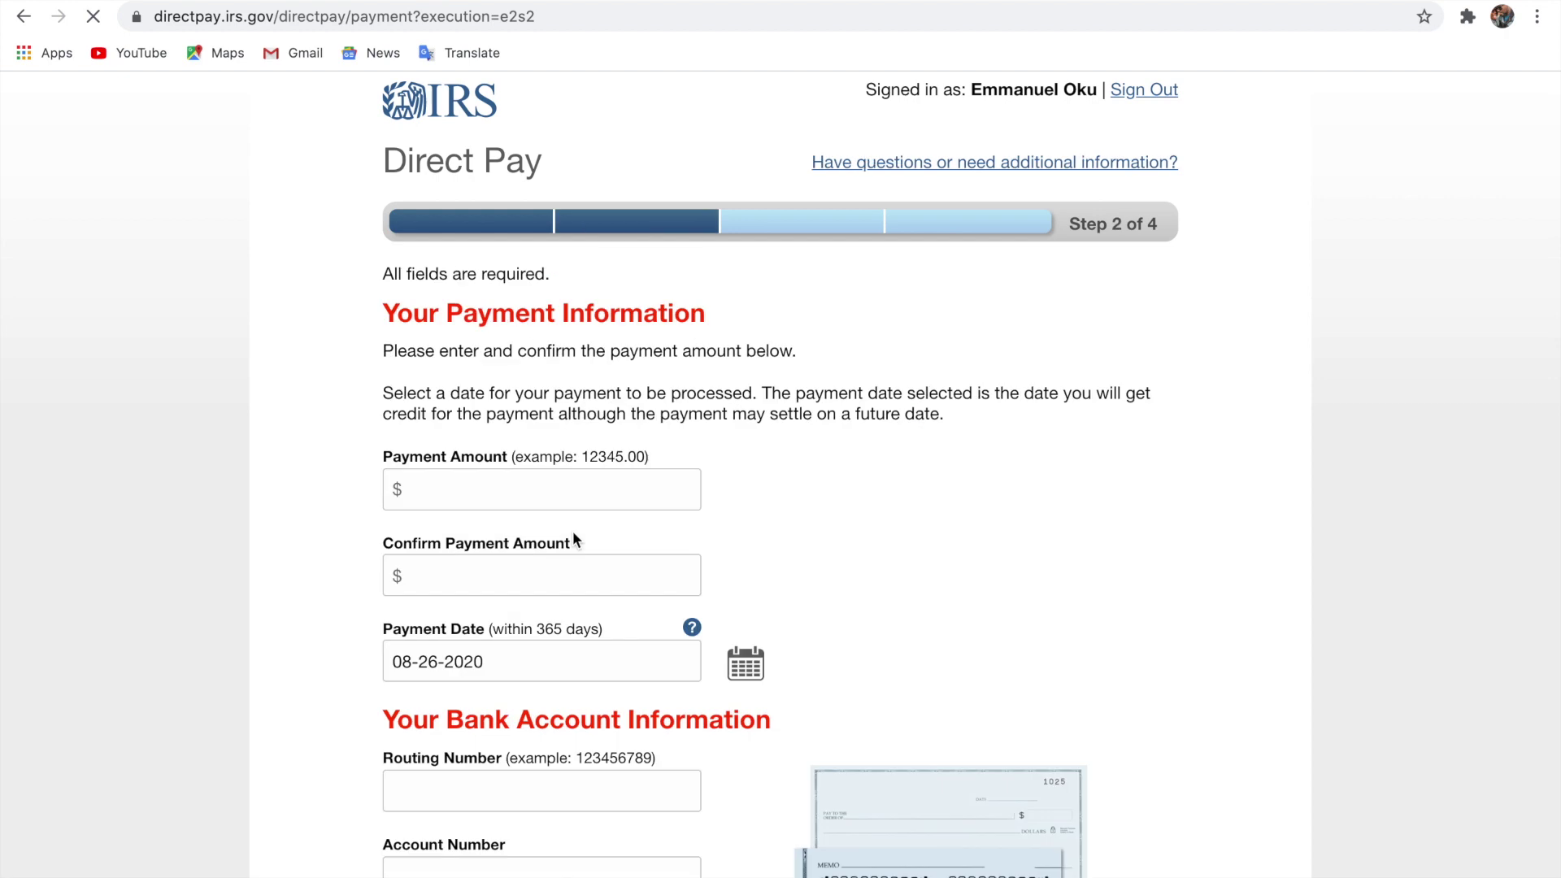
Enter 100 as the payment amount and 100 again in the confirmation field.
scroll(573, 530, "down", 1)
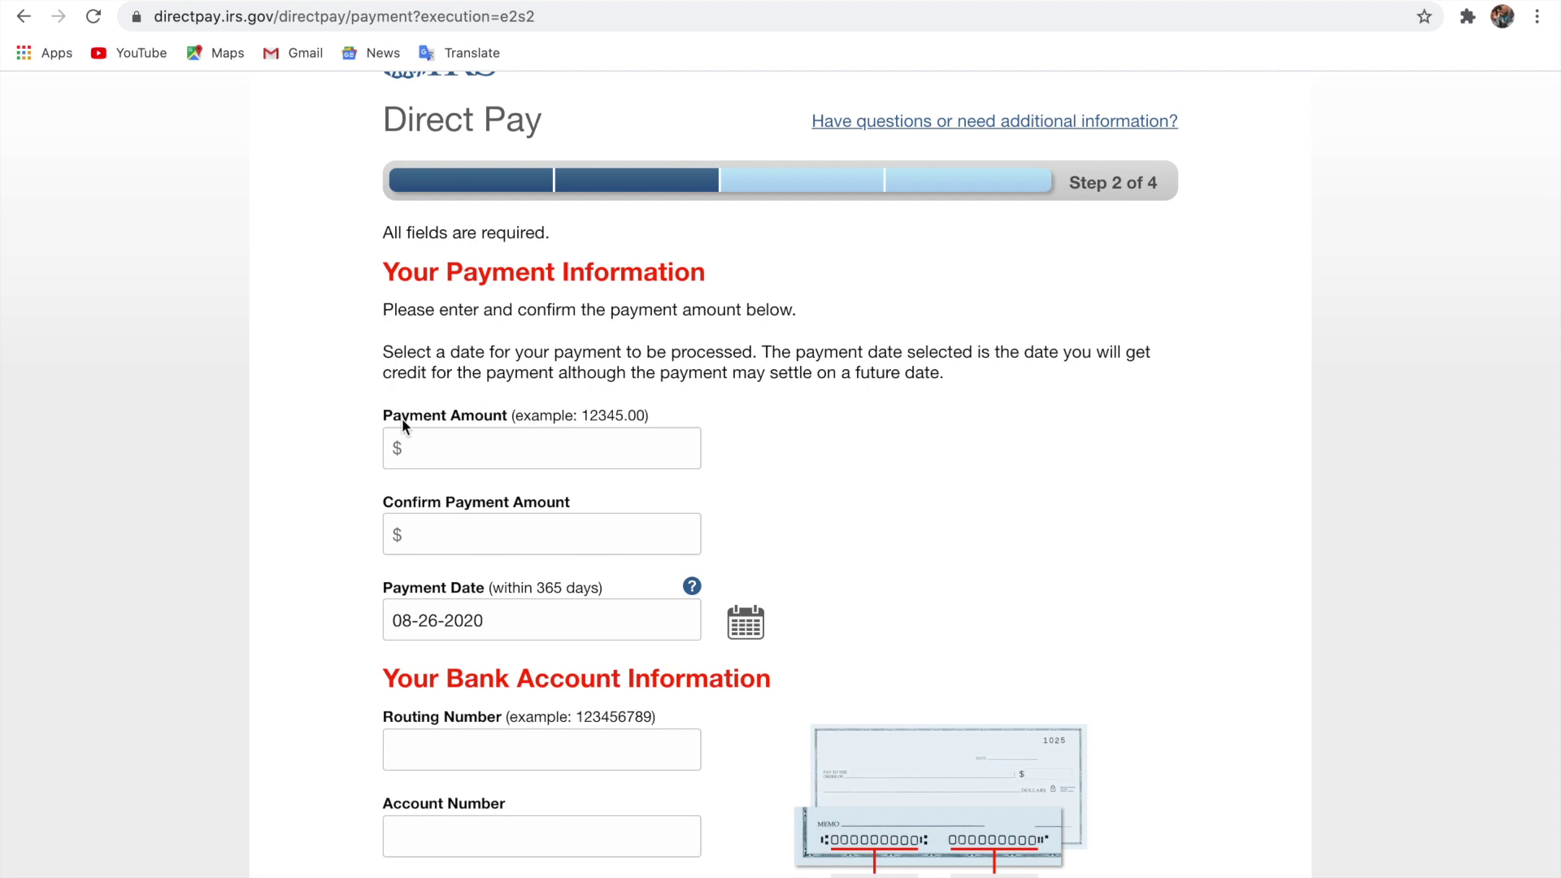
left_click(527, 439)
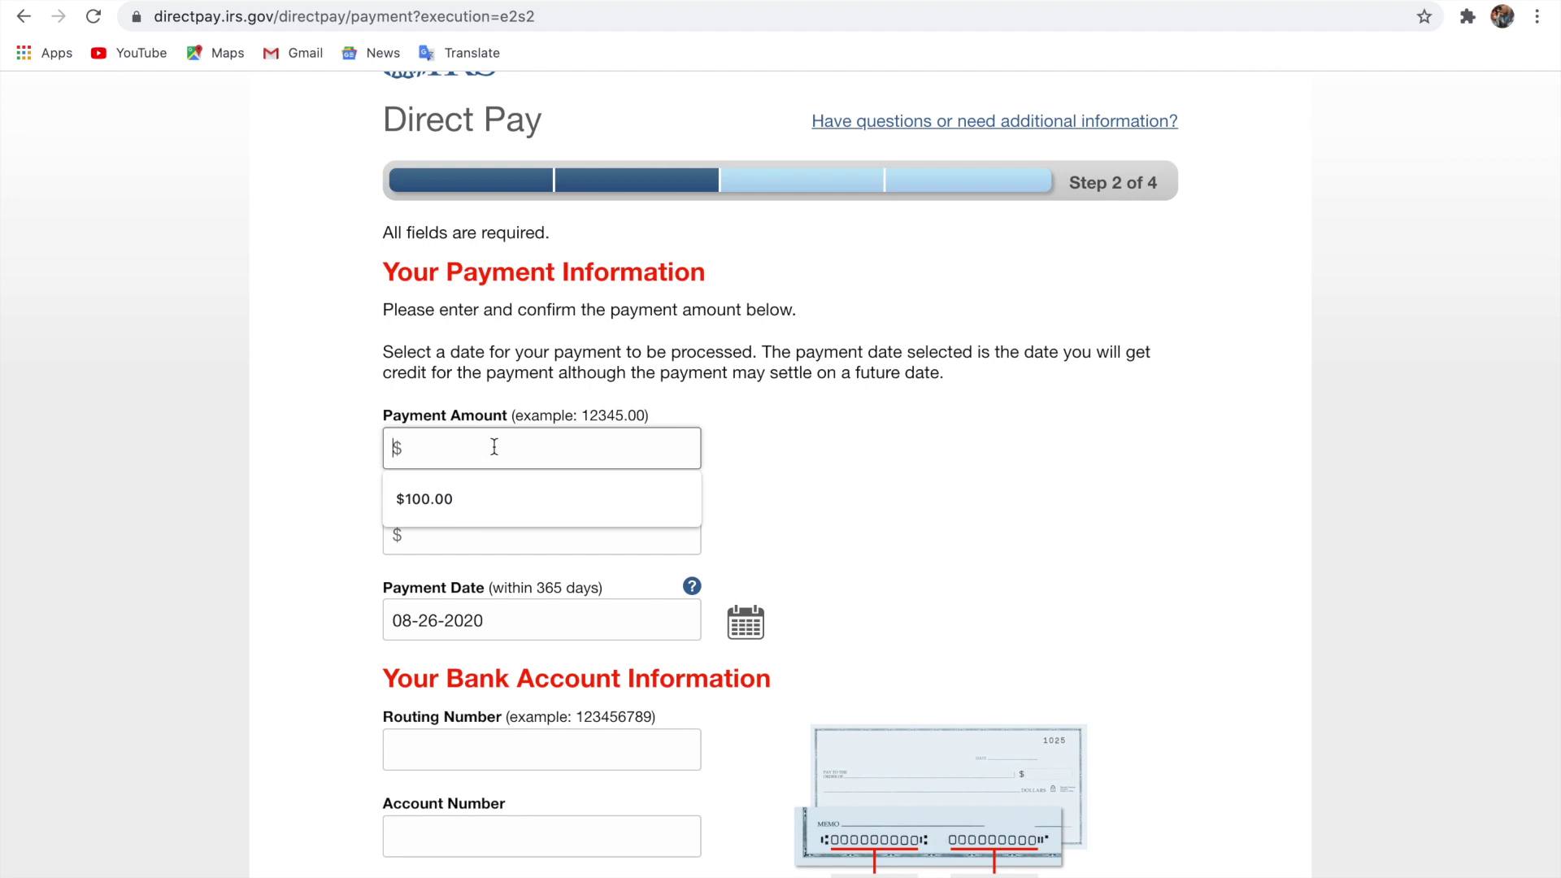
type("100")
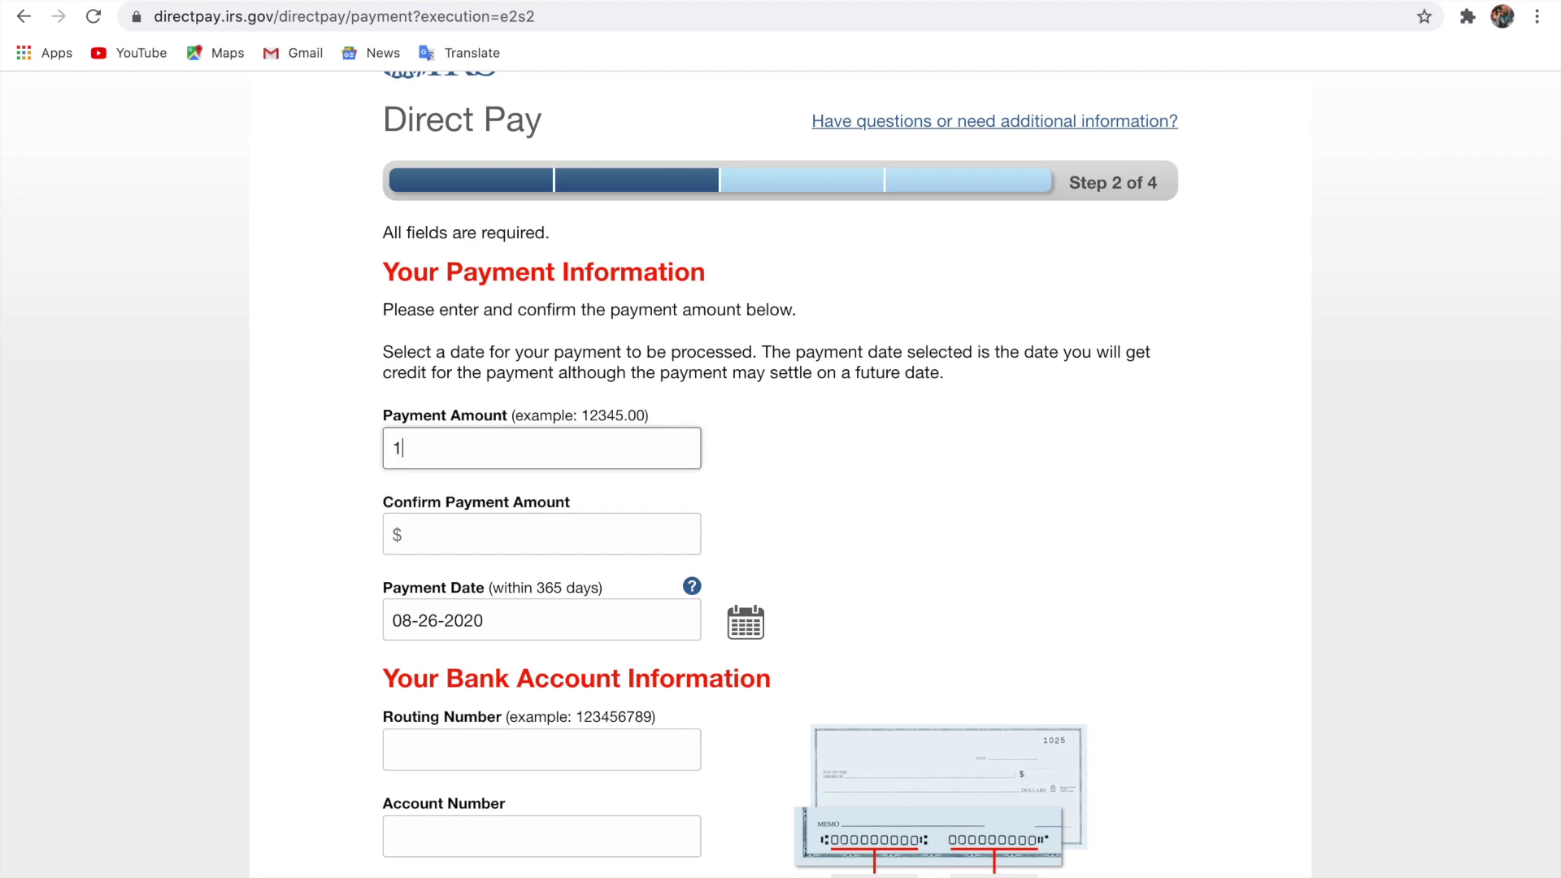
left_click(479, 521)
type("100")
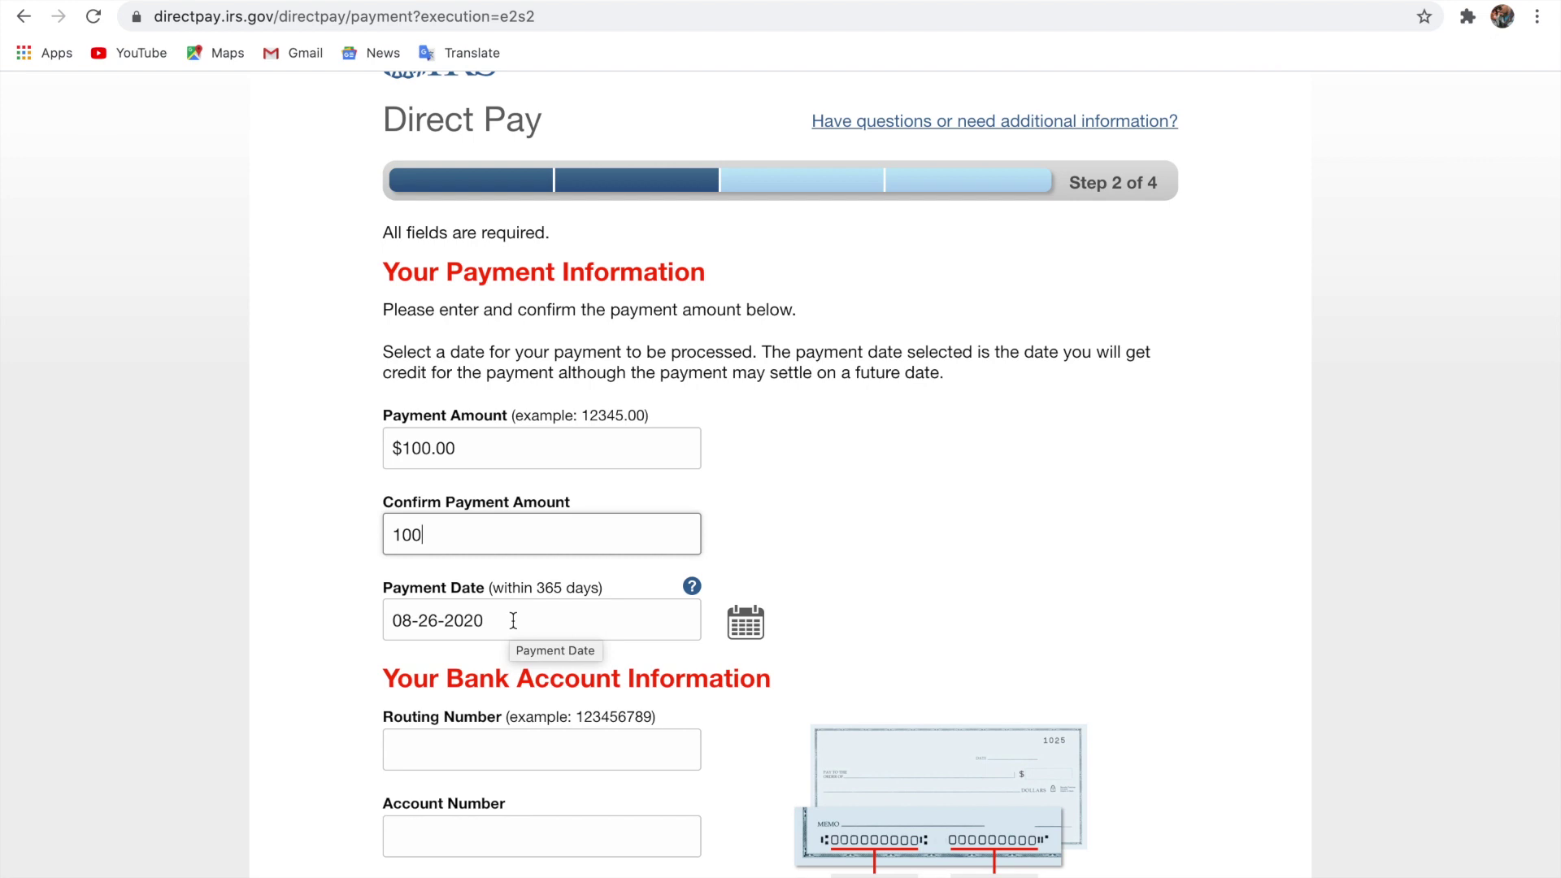
Keep August 26 as the payment date and enter the bank routing number.
left_click(746, 628)
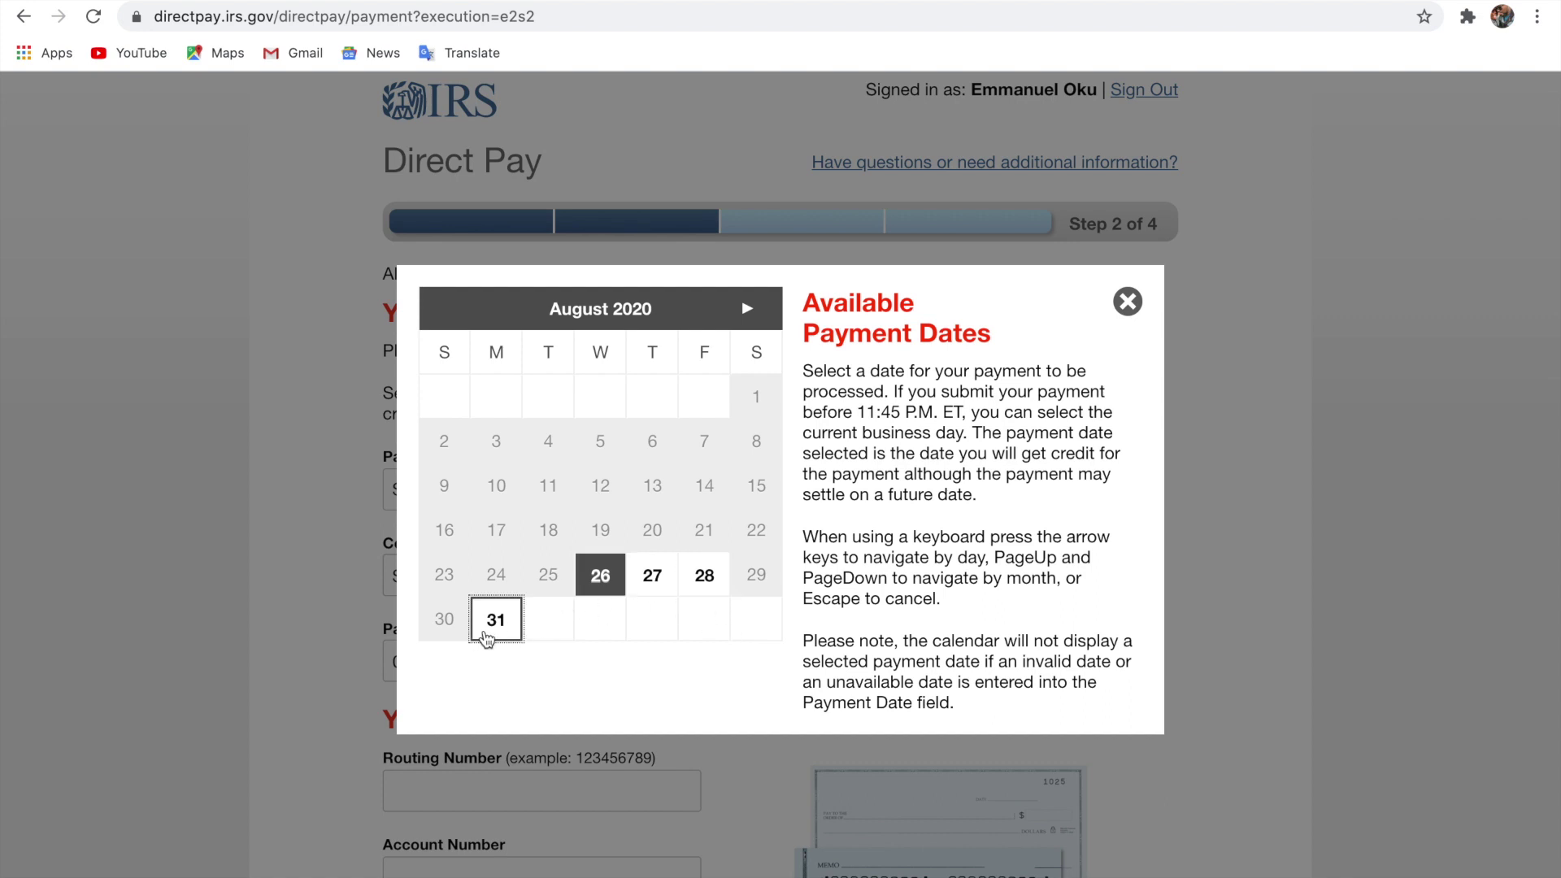
left_click(602, 577)
scroll(579, 638, "down", 2)
left_click(561, 639)
type("0")
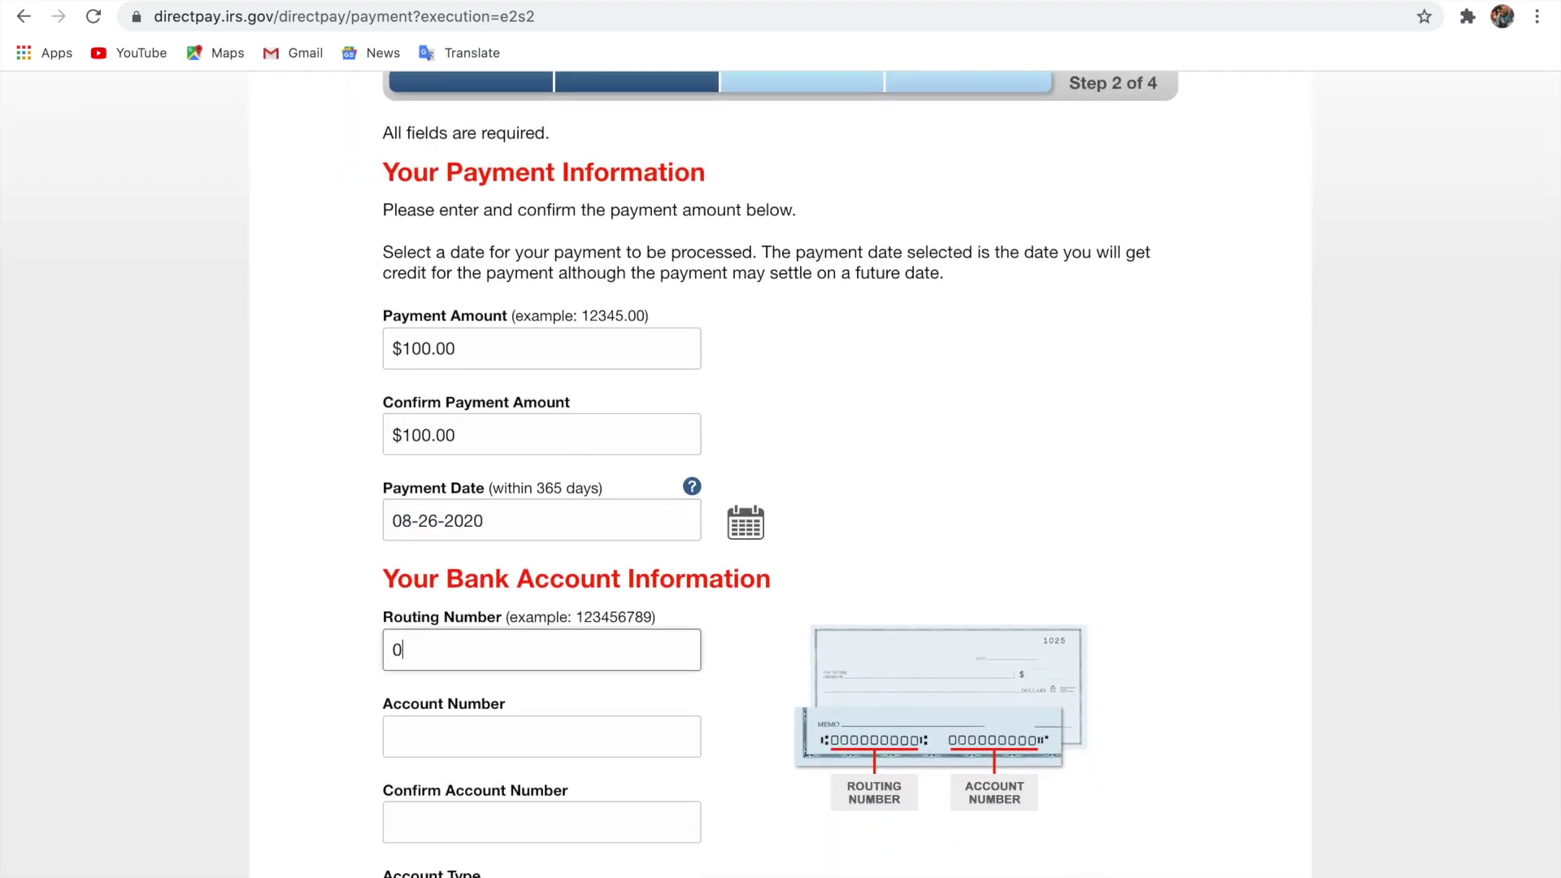
type("51000017")
Enter and confirm the bank account number, and choose Checking as the account type.
left_click(545, 738)
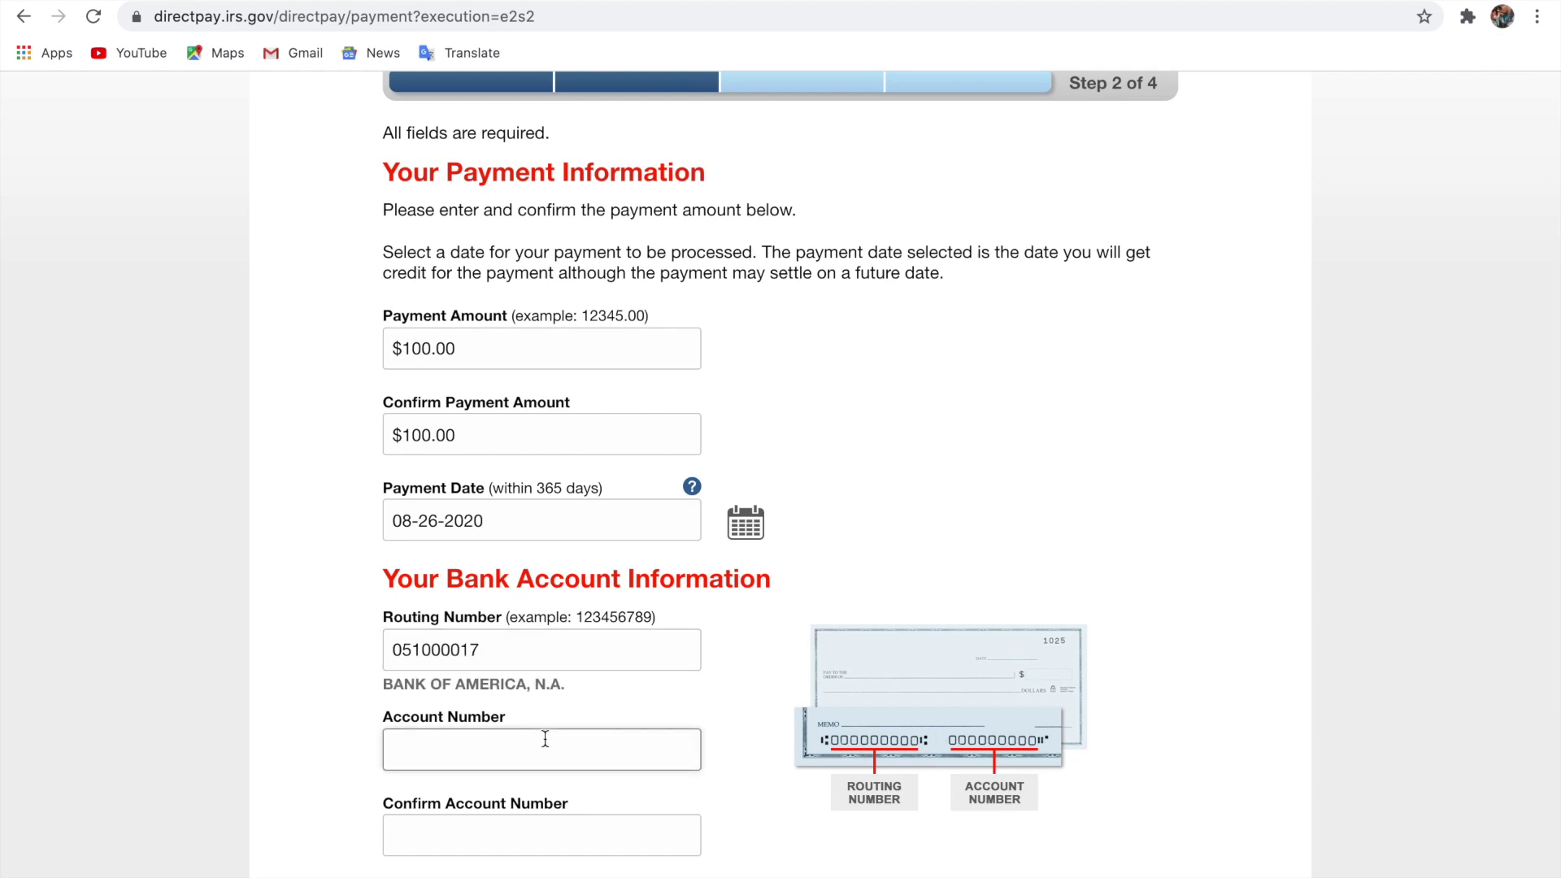
left_click(513, 834)
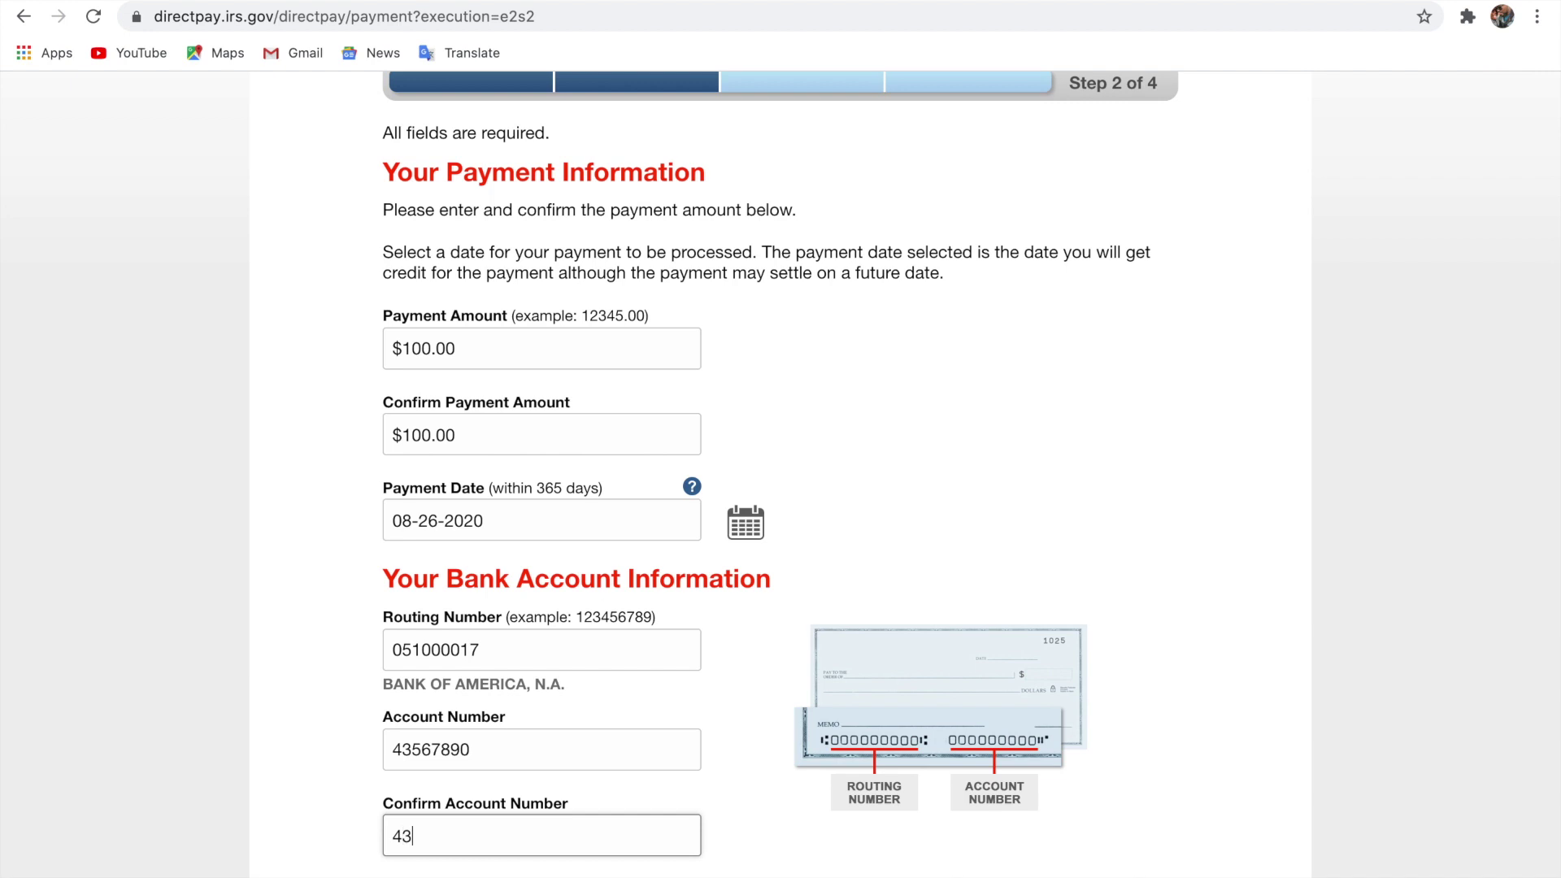
scroll(780, 471, "down", 2)
scroll(387, 712, "down", 1)
left_click(391, 707)
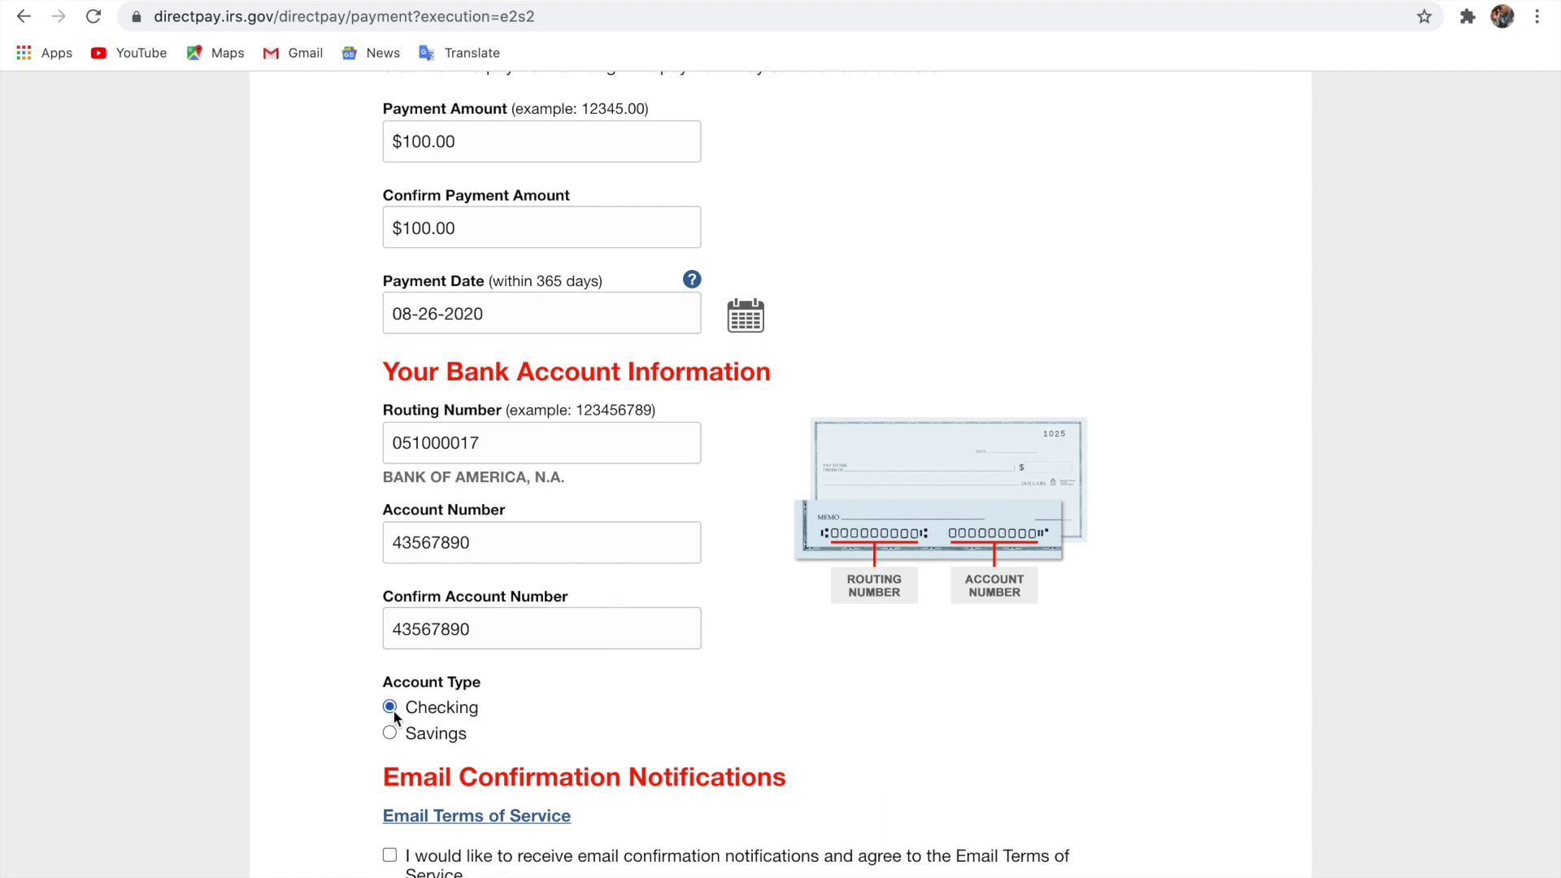
Leave email confirmation notifications off and submit the payment details.
scroll(393, 738, "down", 4)
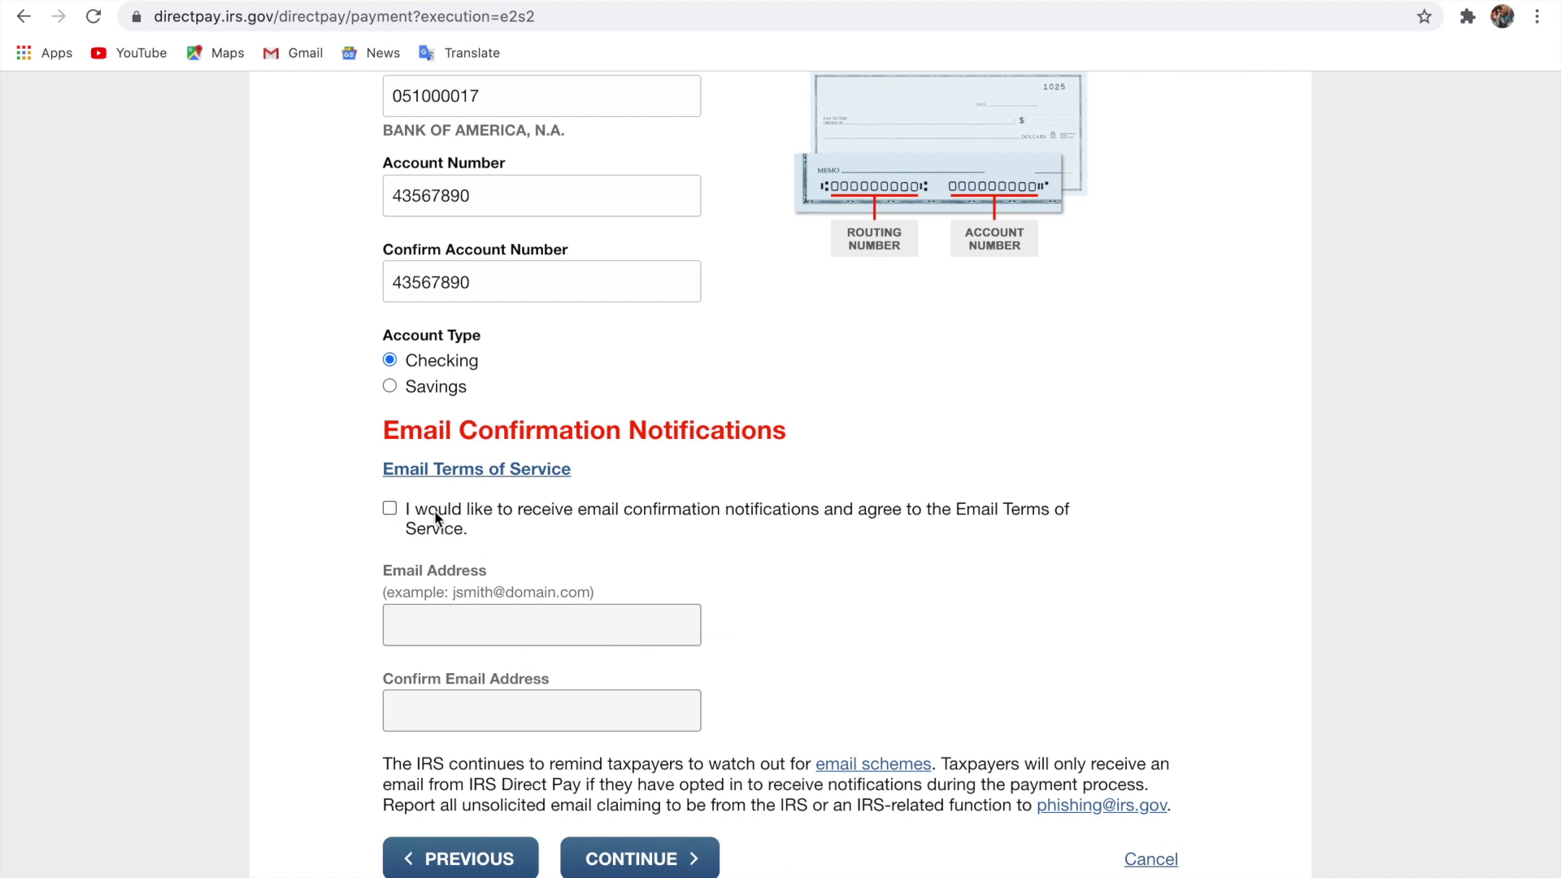
left_click(390, 509)
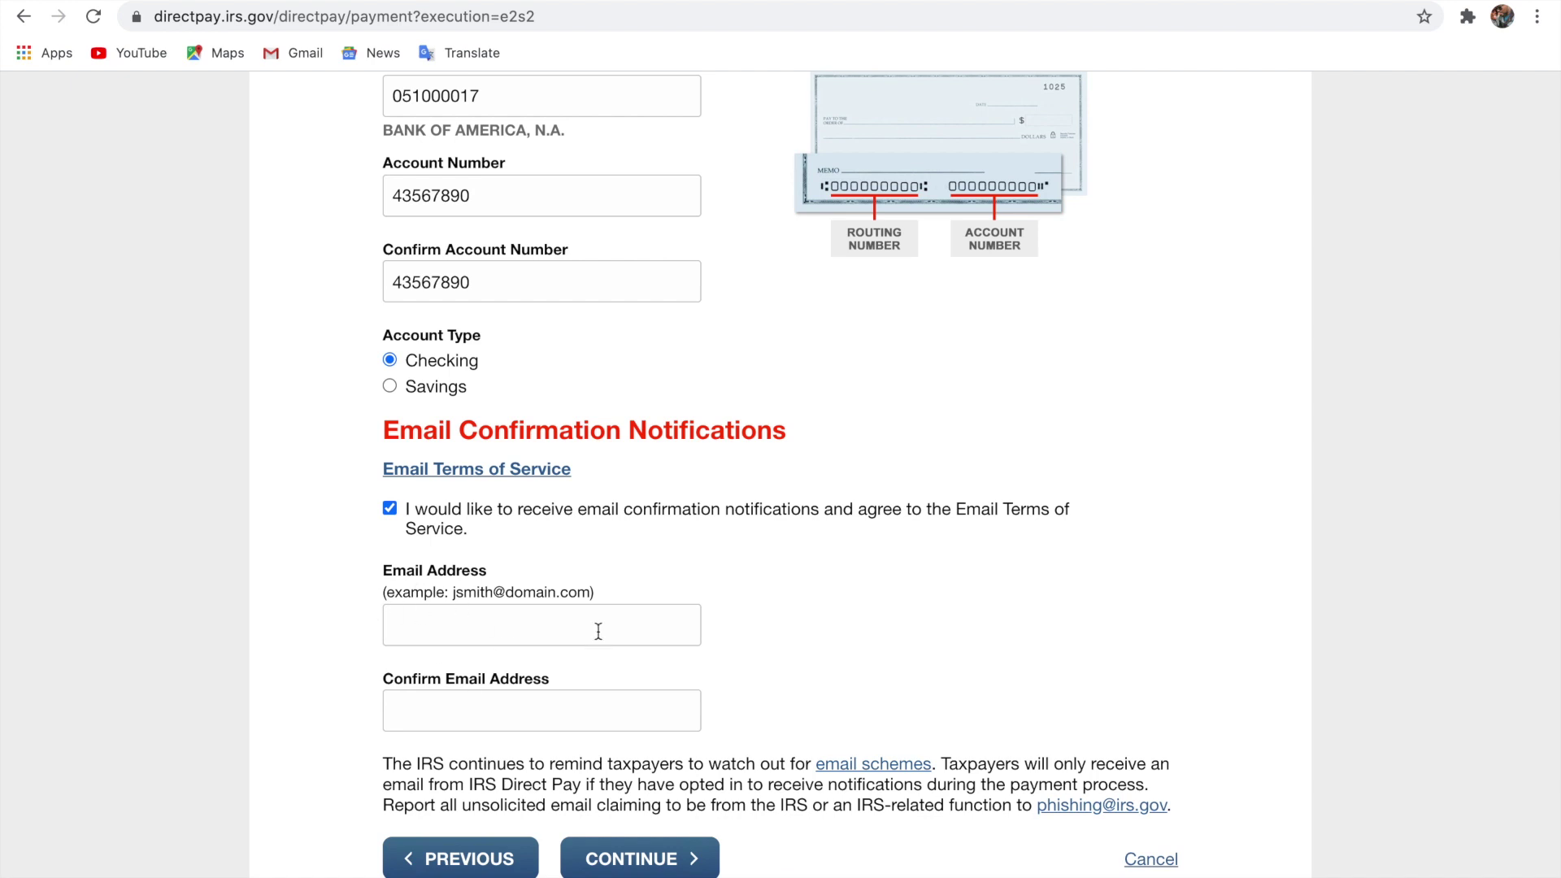
left_click(395, 505)
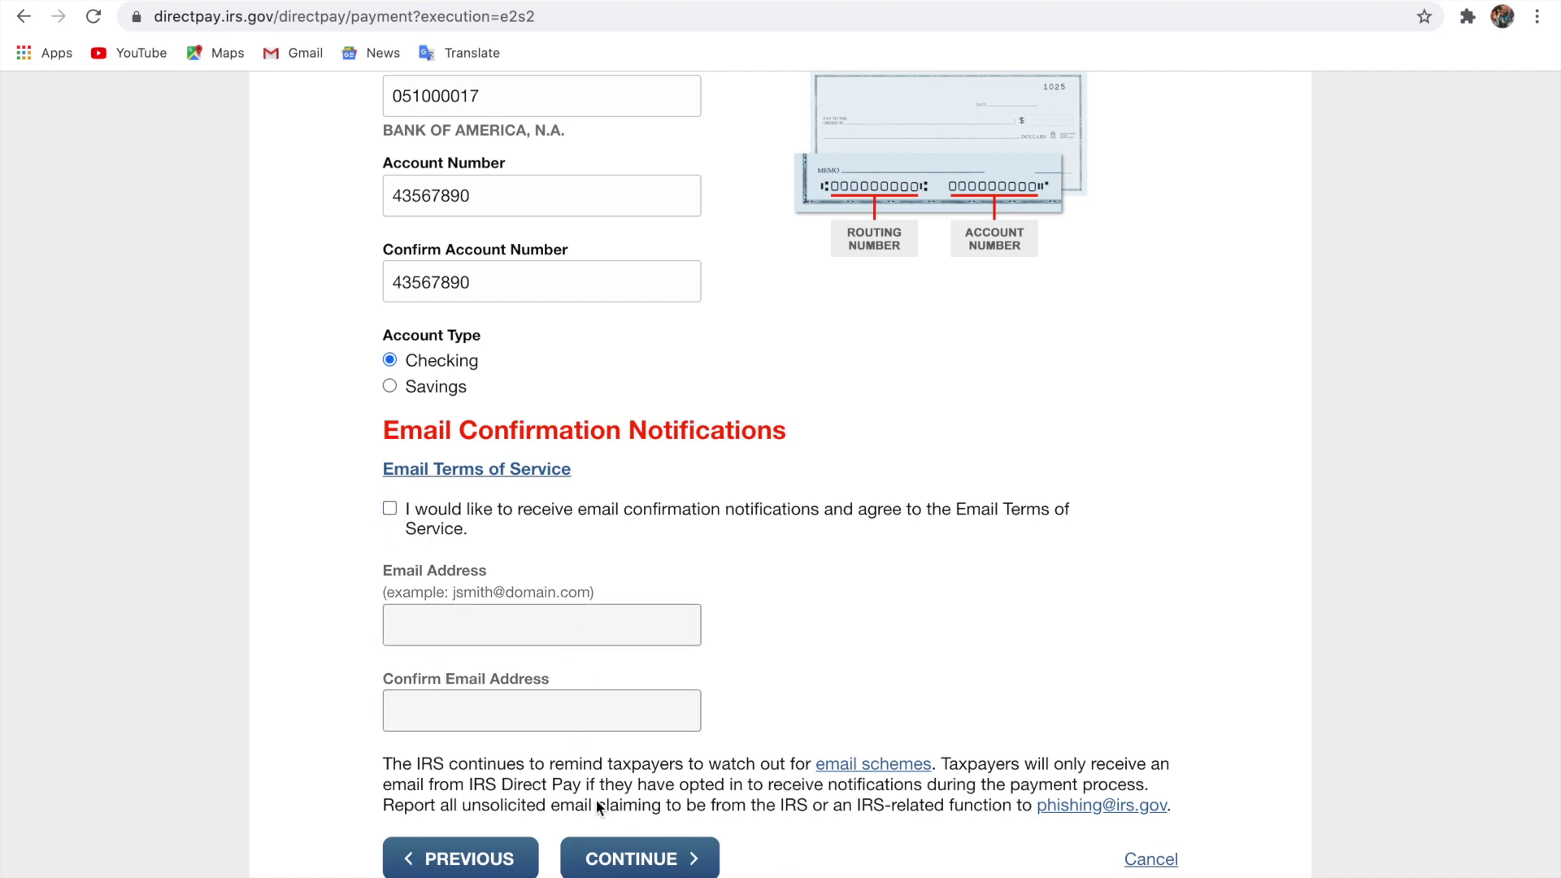
left_click(612, 862)
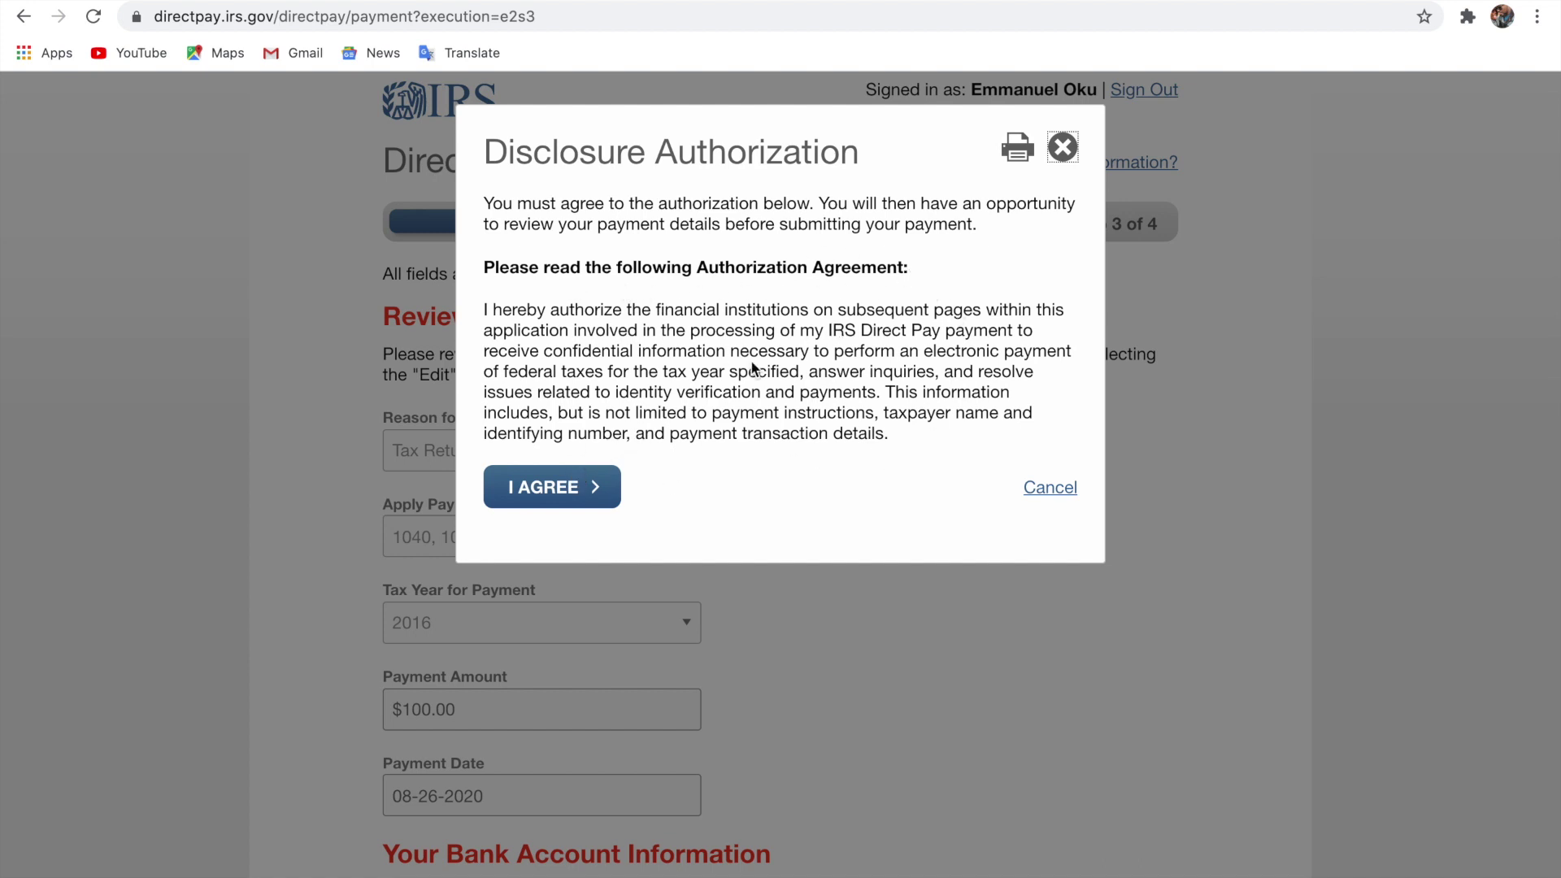
Accept the disclosure authorization and scroll the Review & Sign summary down to the Electronic Signature section.
left_click(548, 491)
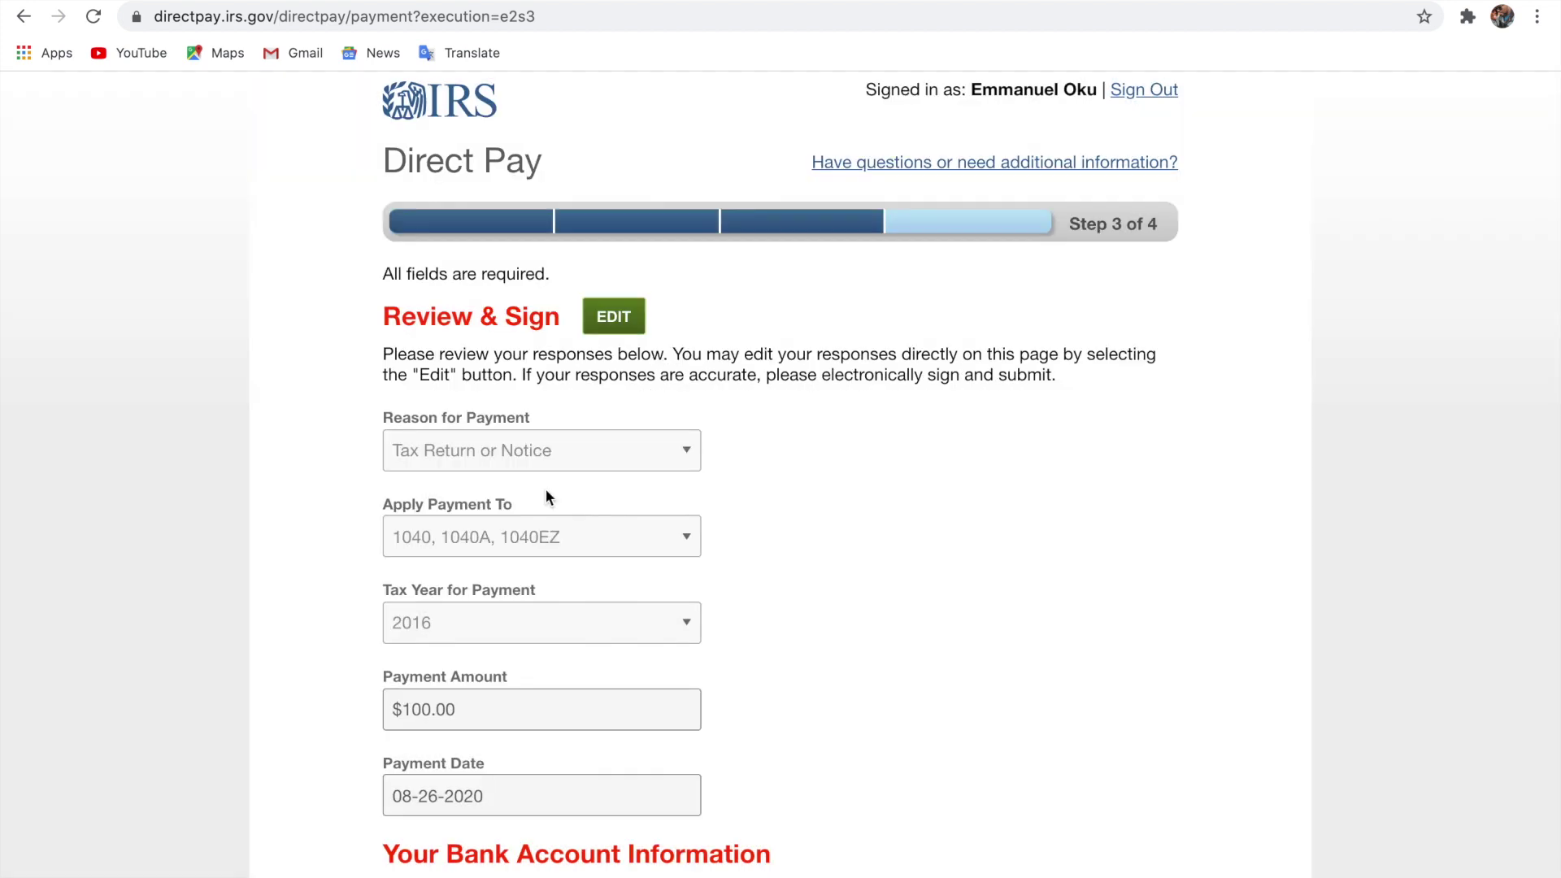
scroll(545, 490, "down", 1)
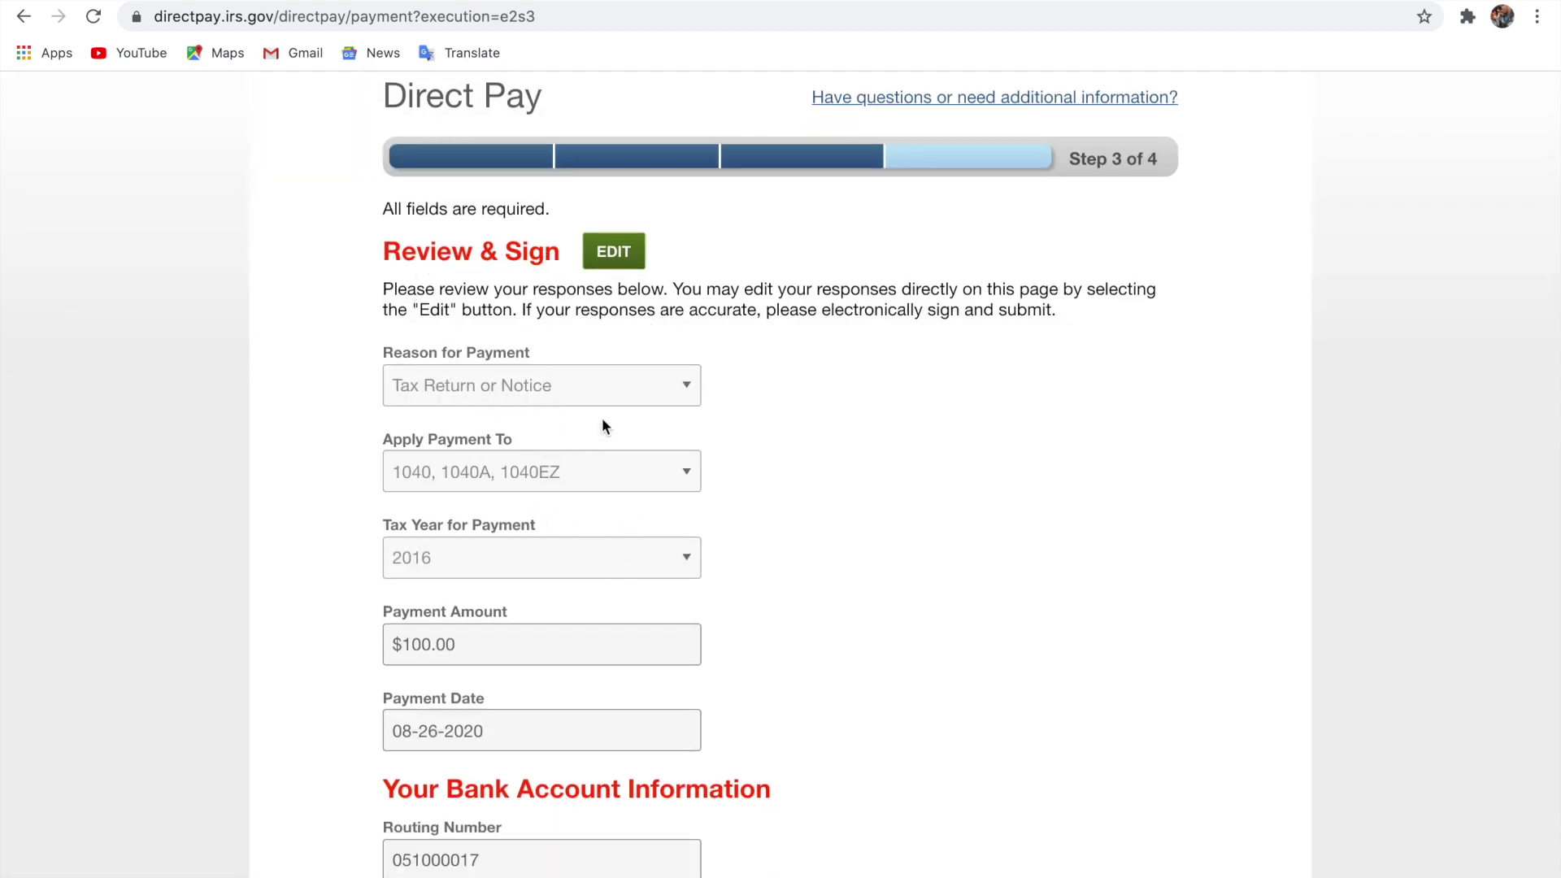
scroll(576, 494, "down", 1)
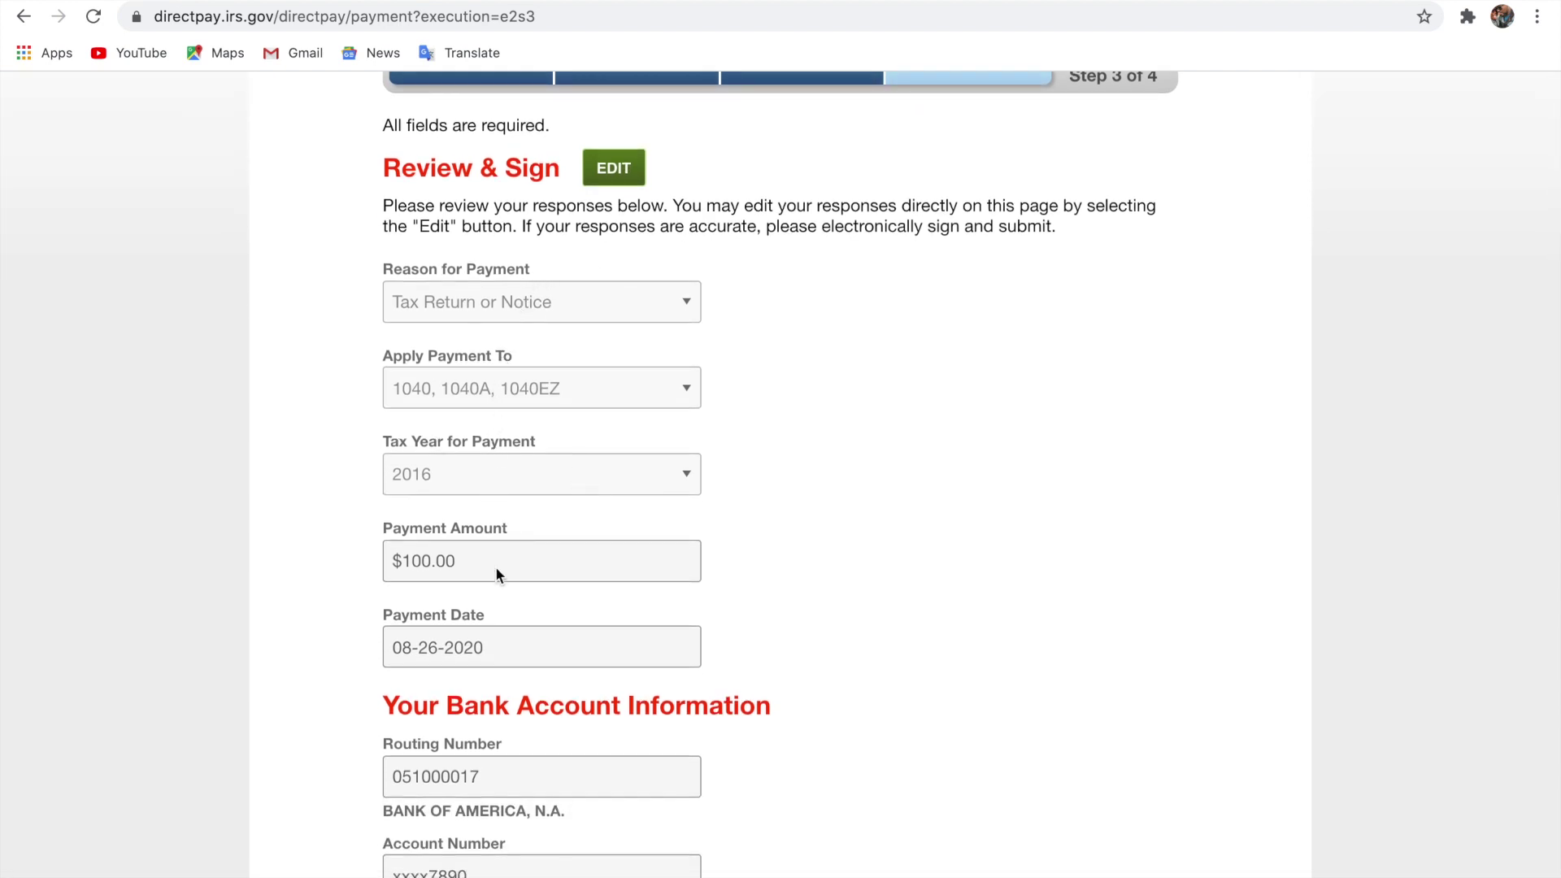
scroll(496, 566, "down", 1)
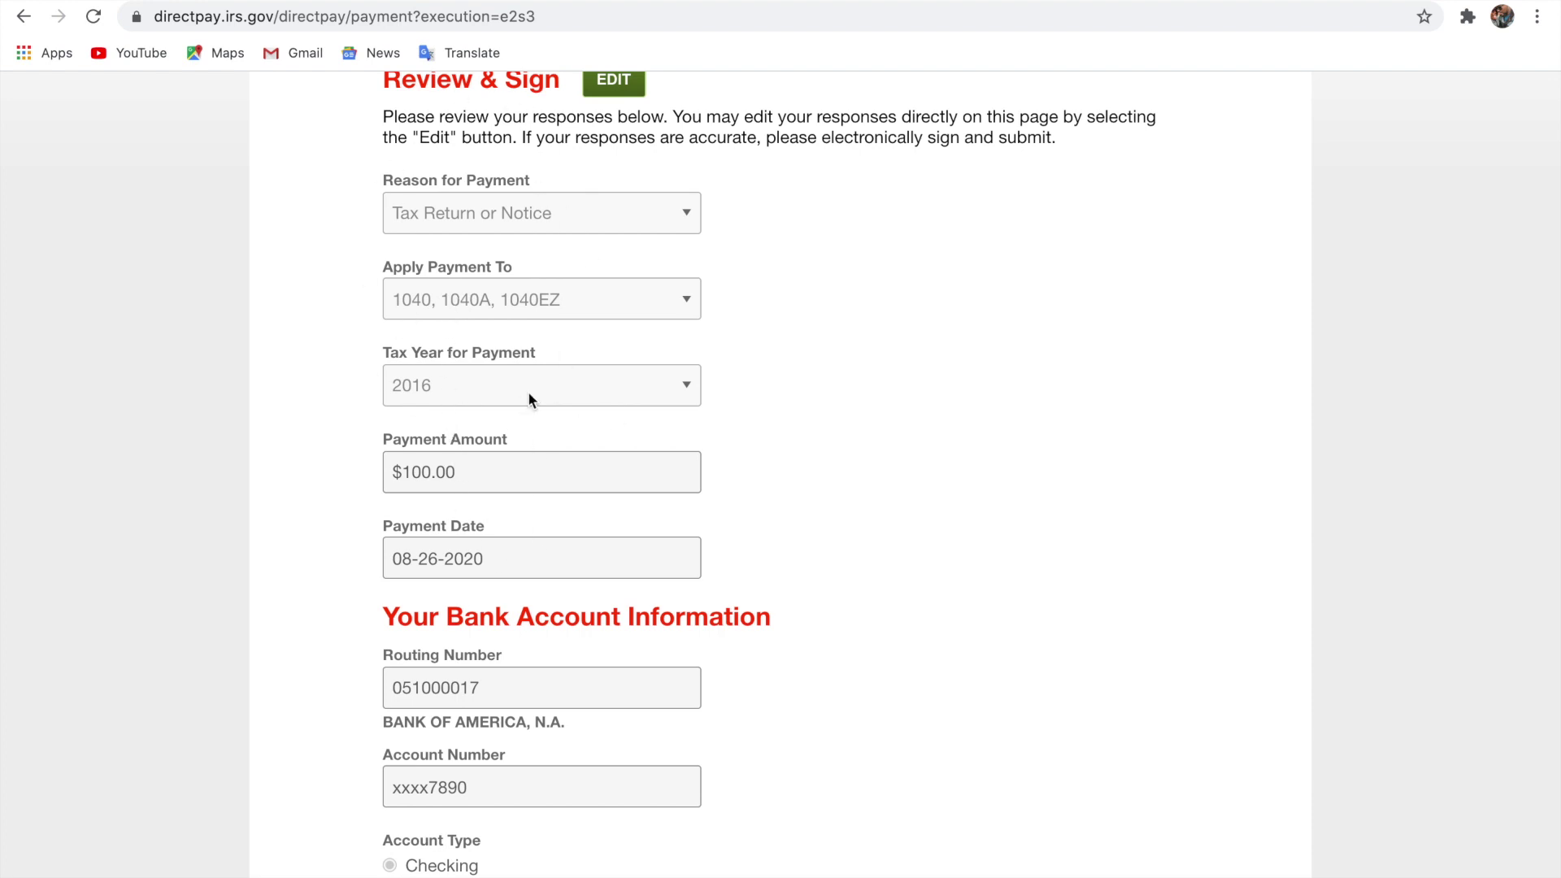
scroll(529, 392, "down", 1)
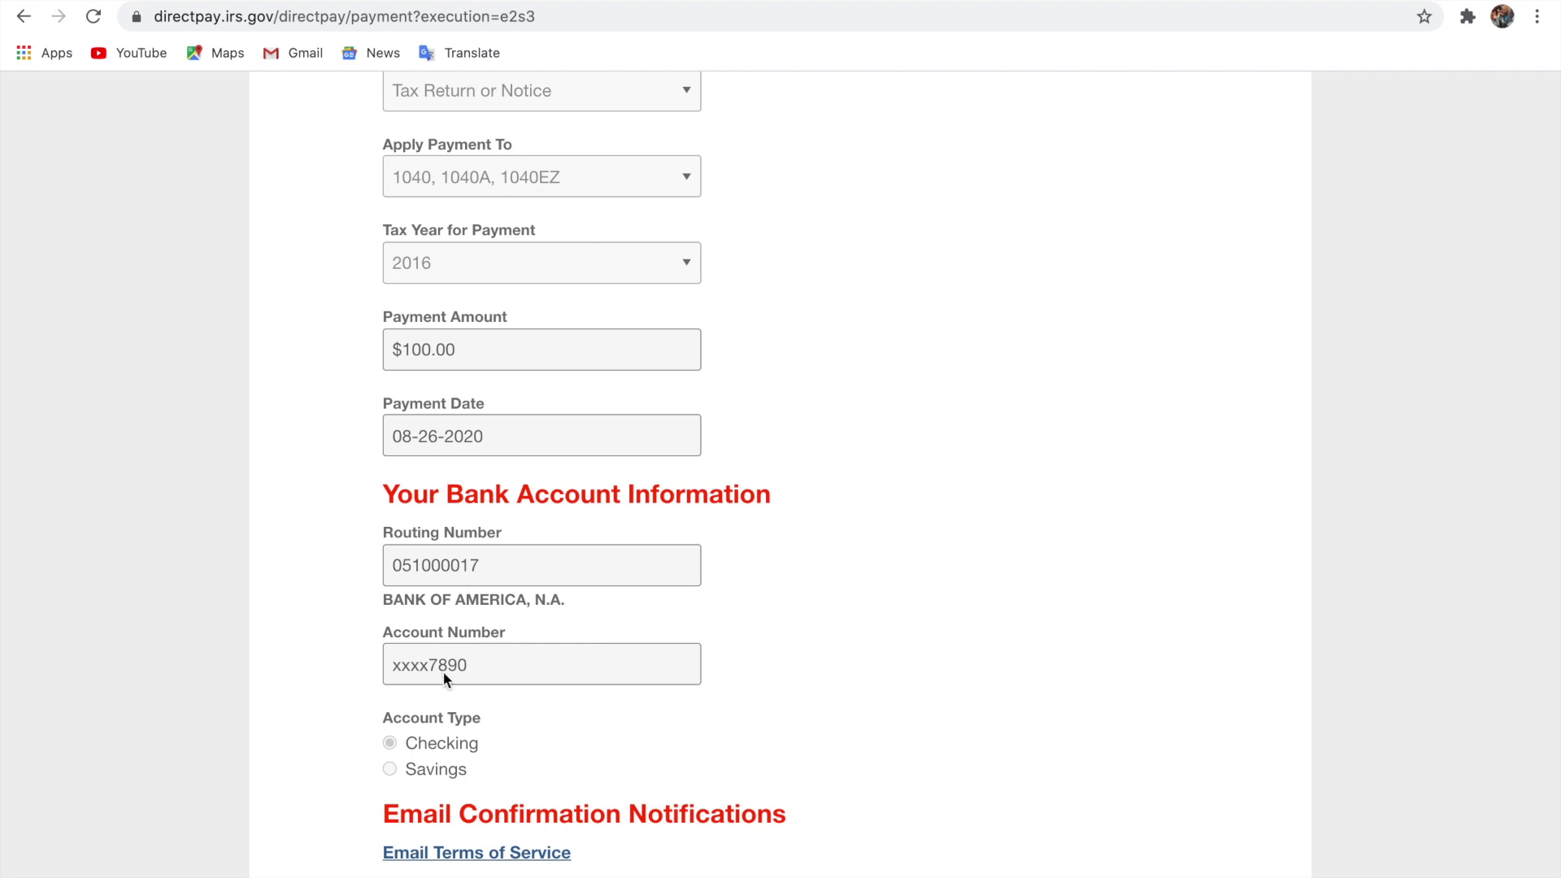
scroll(444, 685, "down", 4)
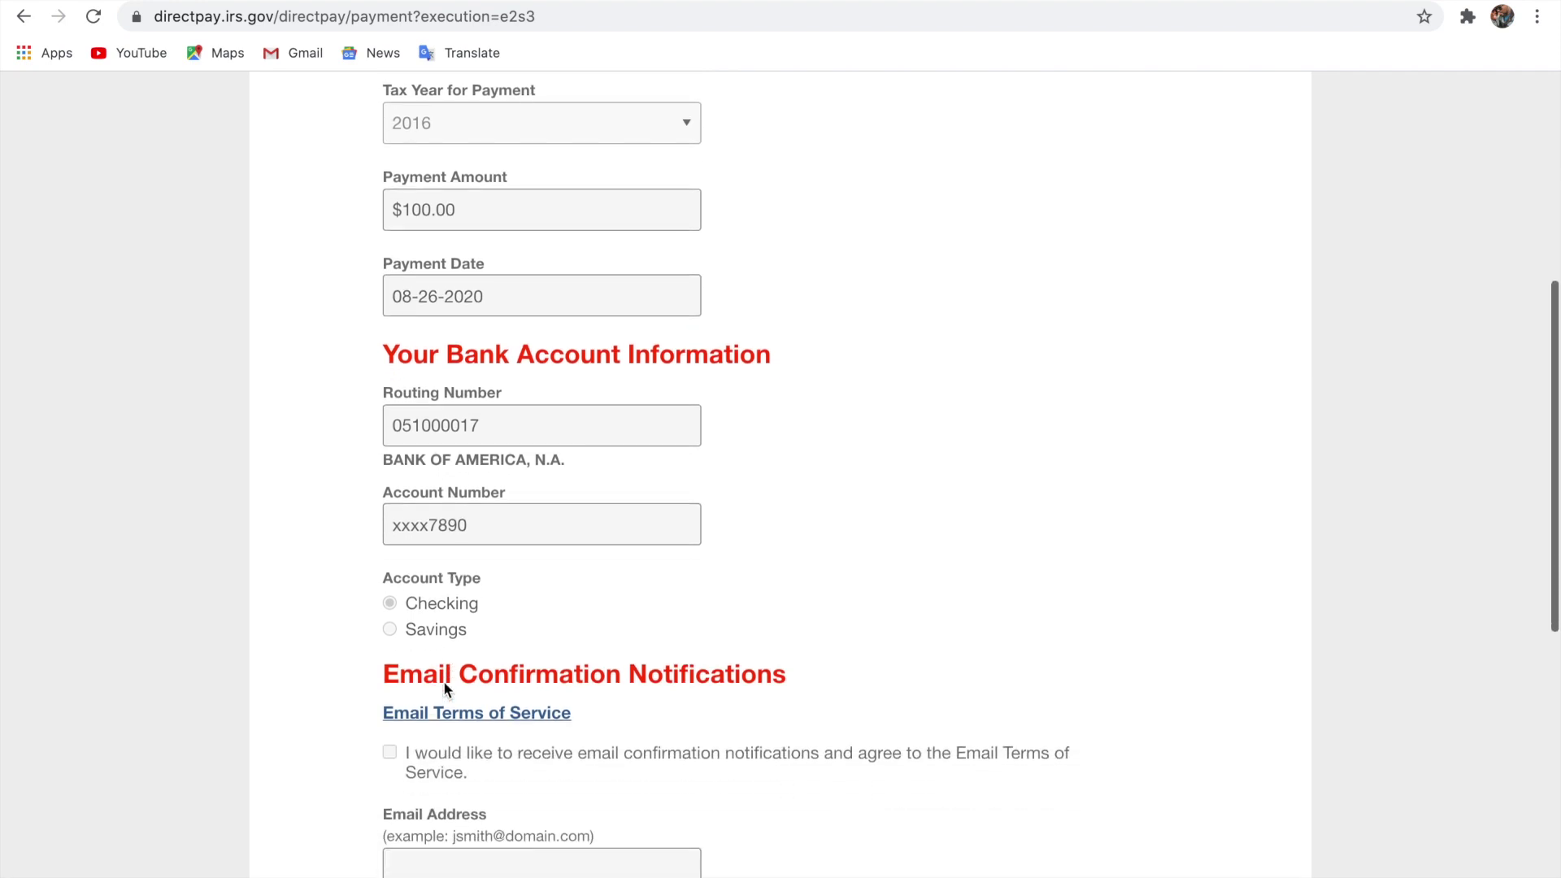
scroll(443, 686, "down", 1)
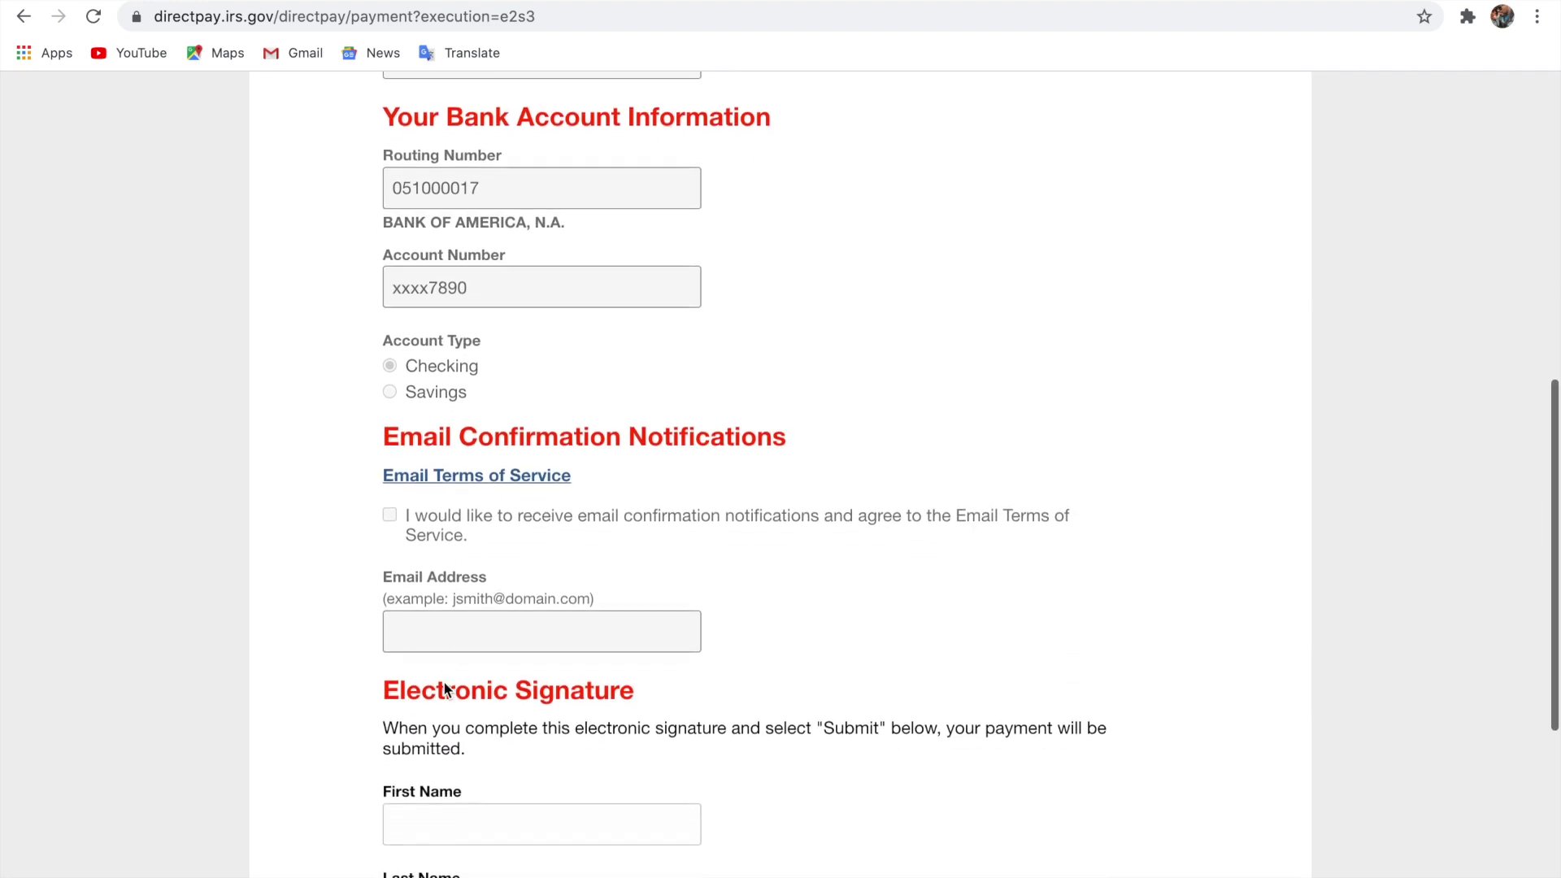
scroll(444, 686, "up", 8)
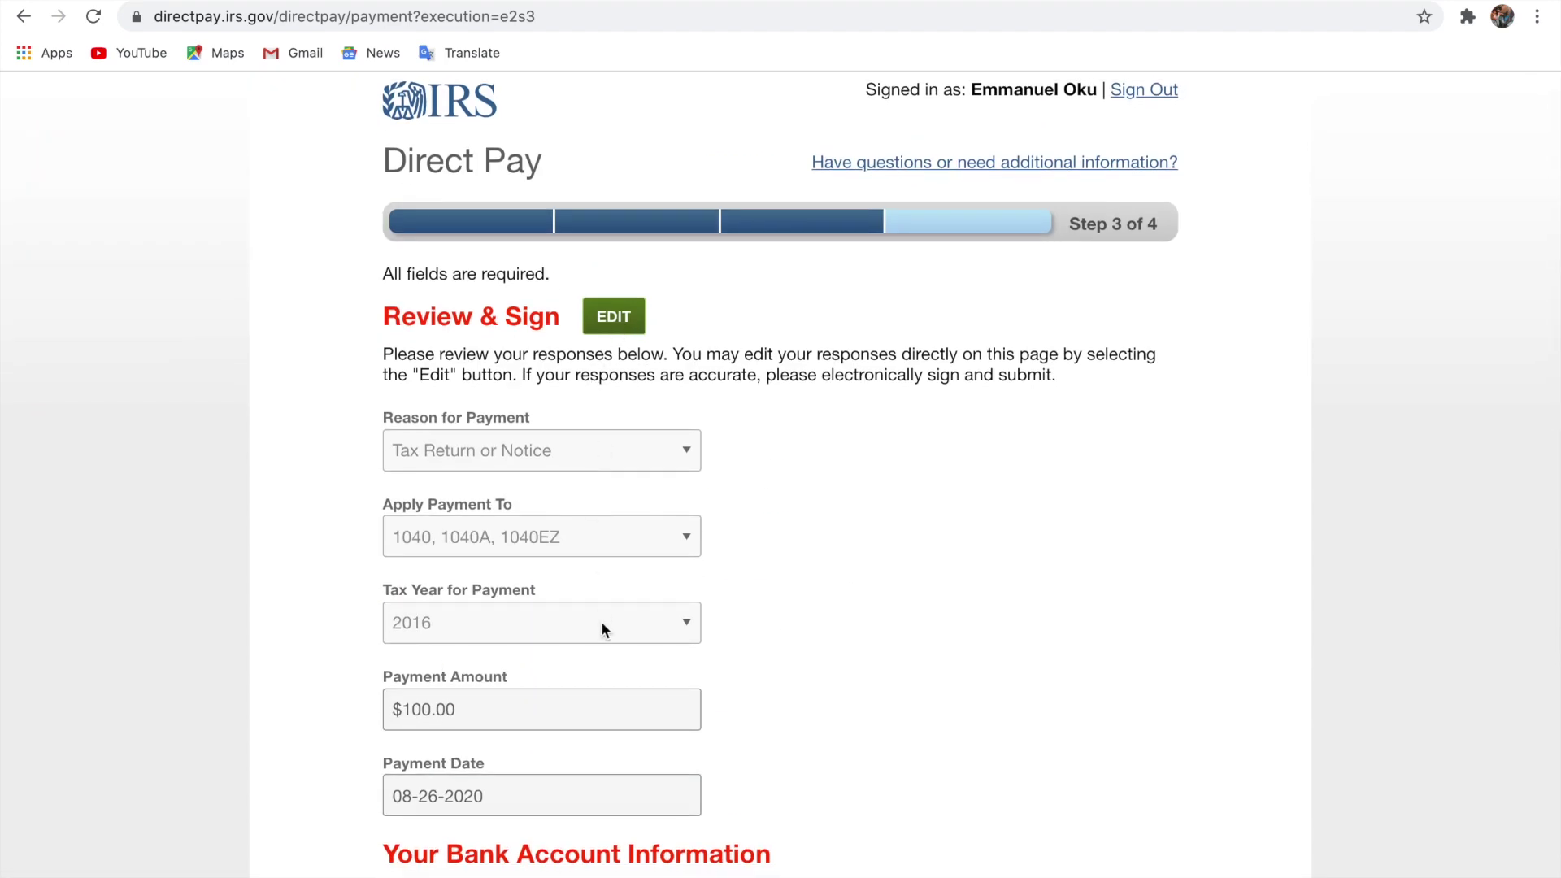
scroll(601, 626, "down", 6)
scroll(603, 630, "down", 3)
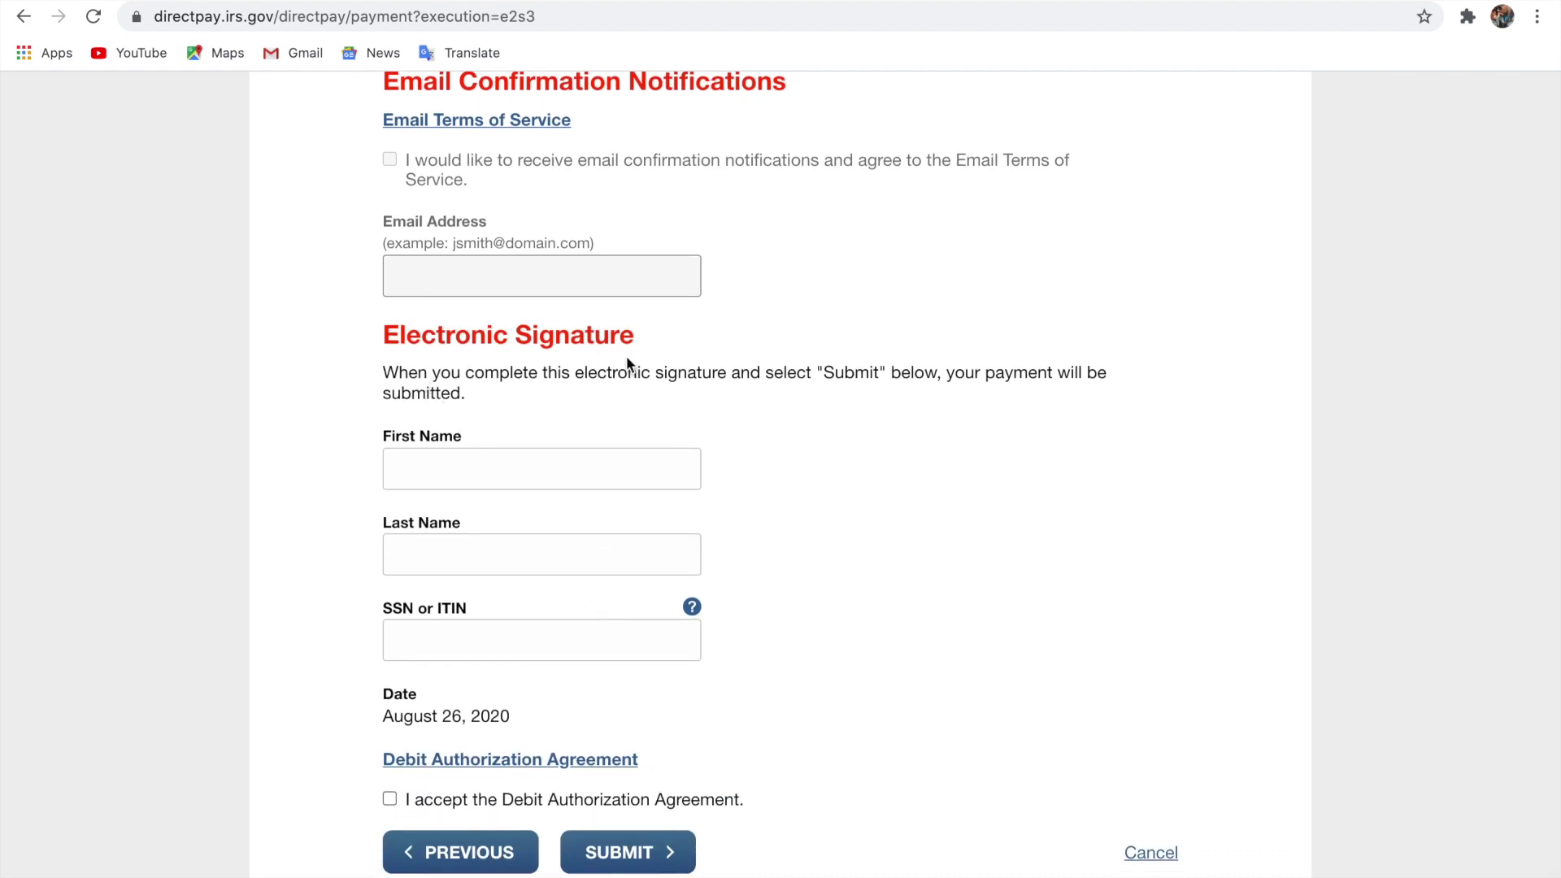
scroll(463, 404, "down", 1)
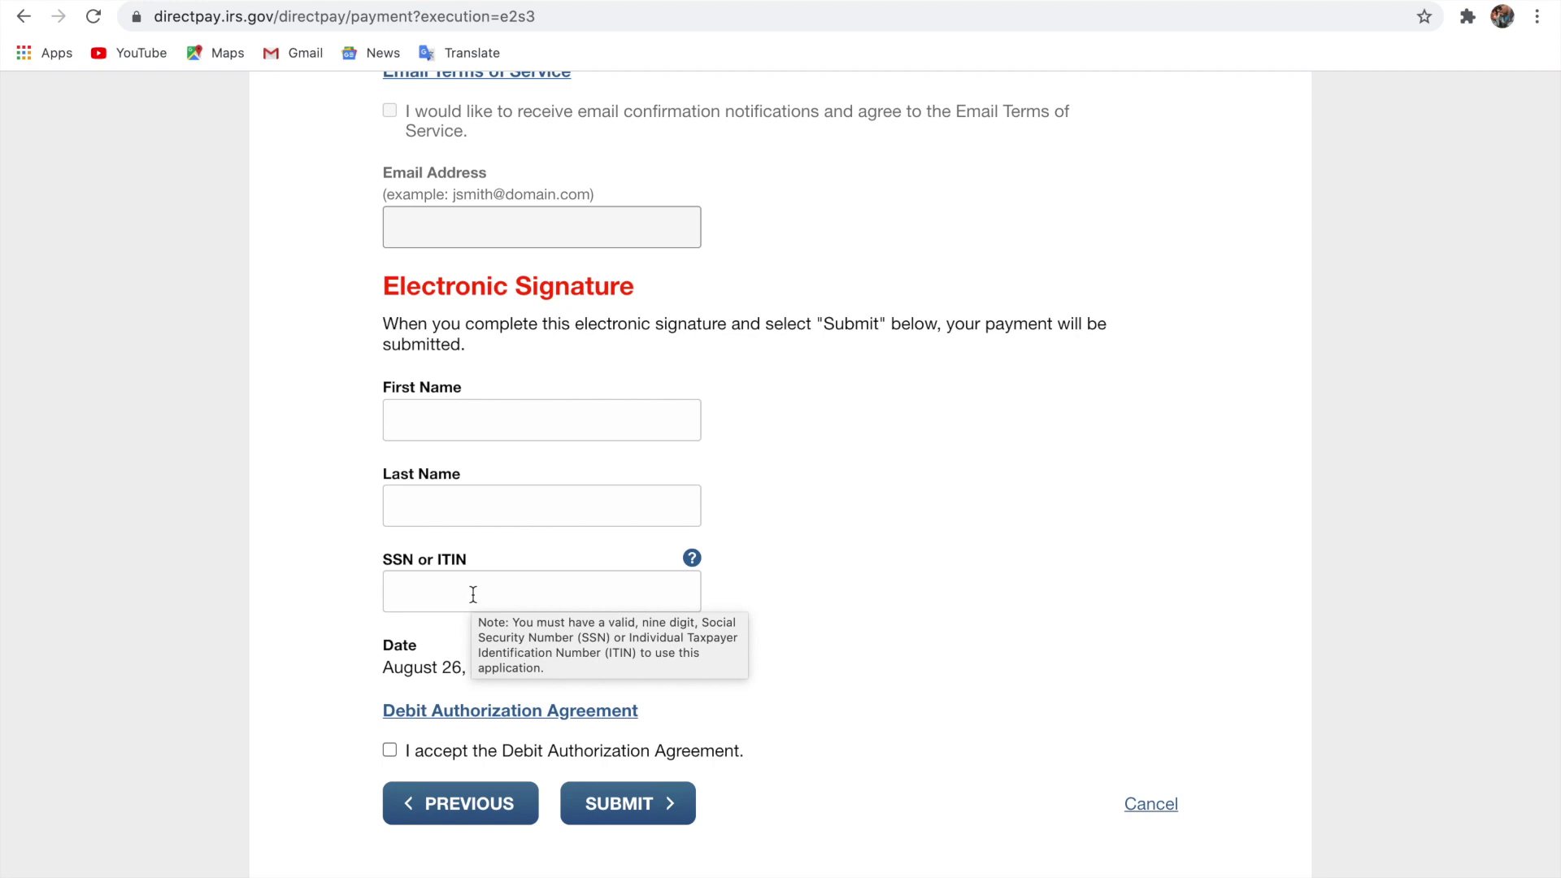
scroll(472, 594, "down", 1)
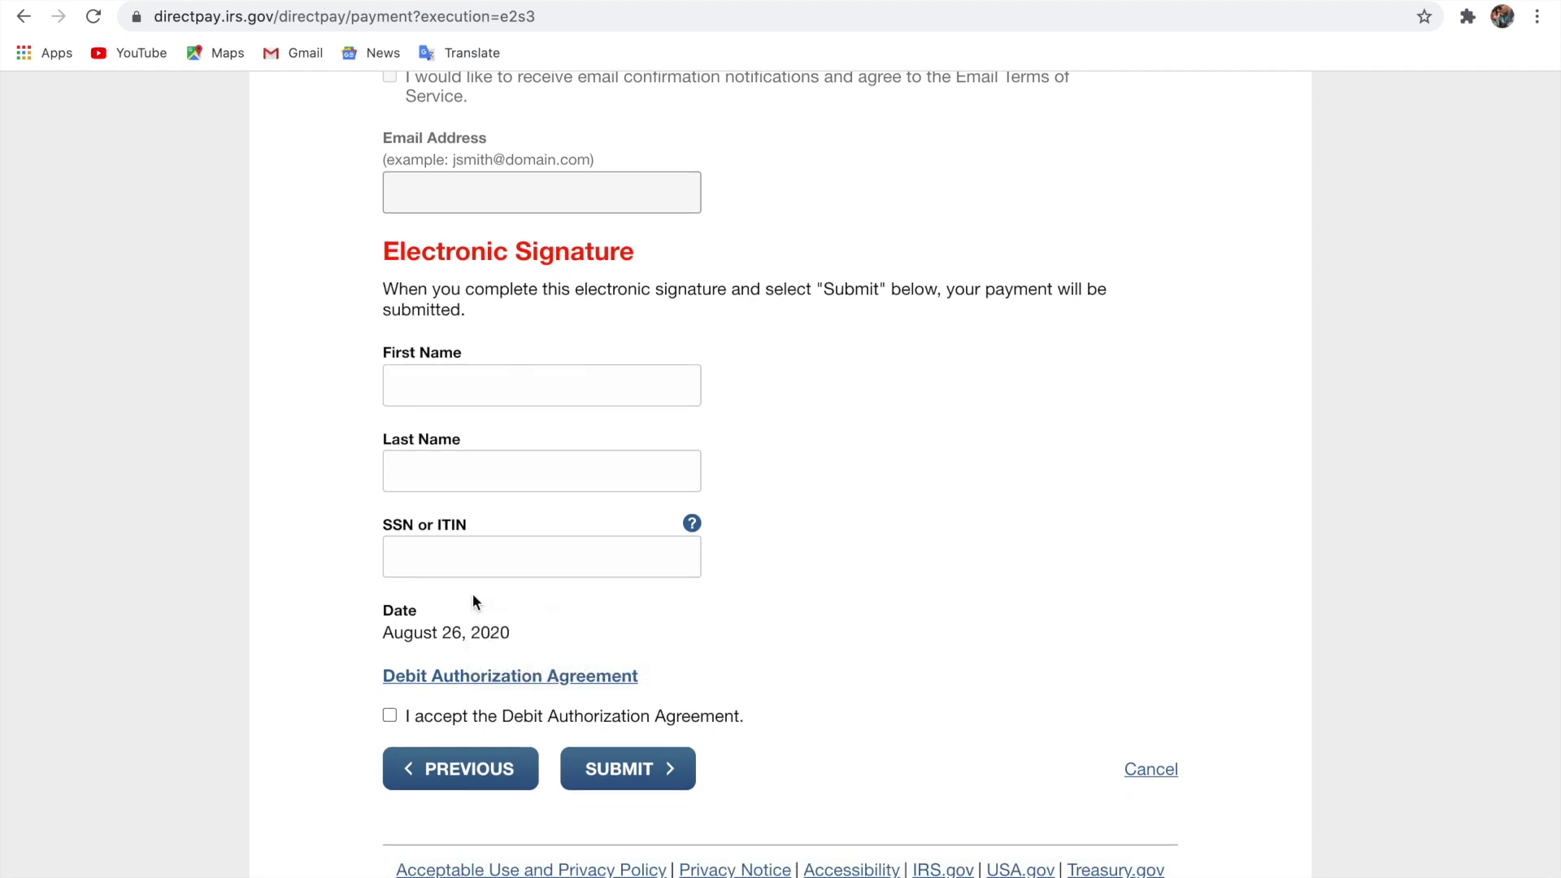
scroll(474, 602, "down", 1)
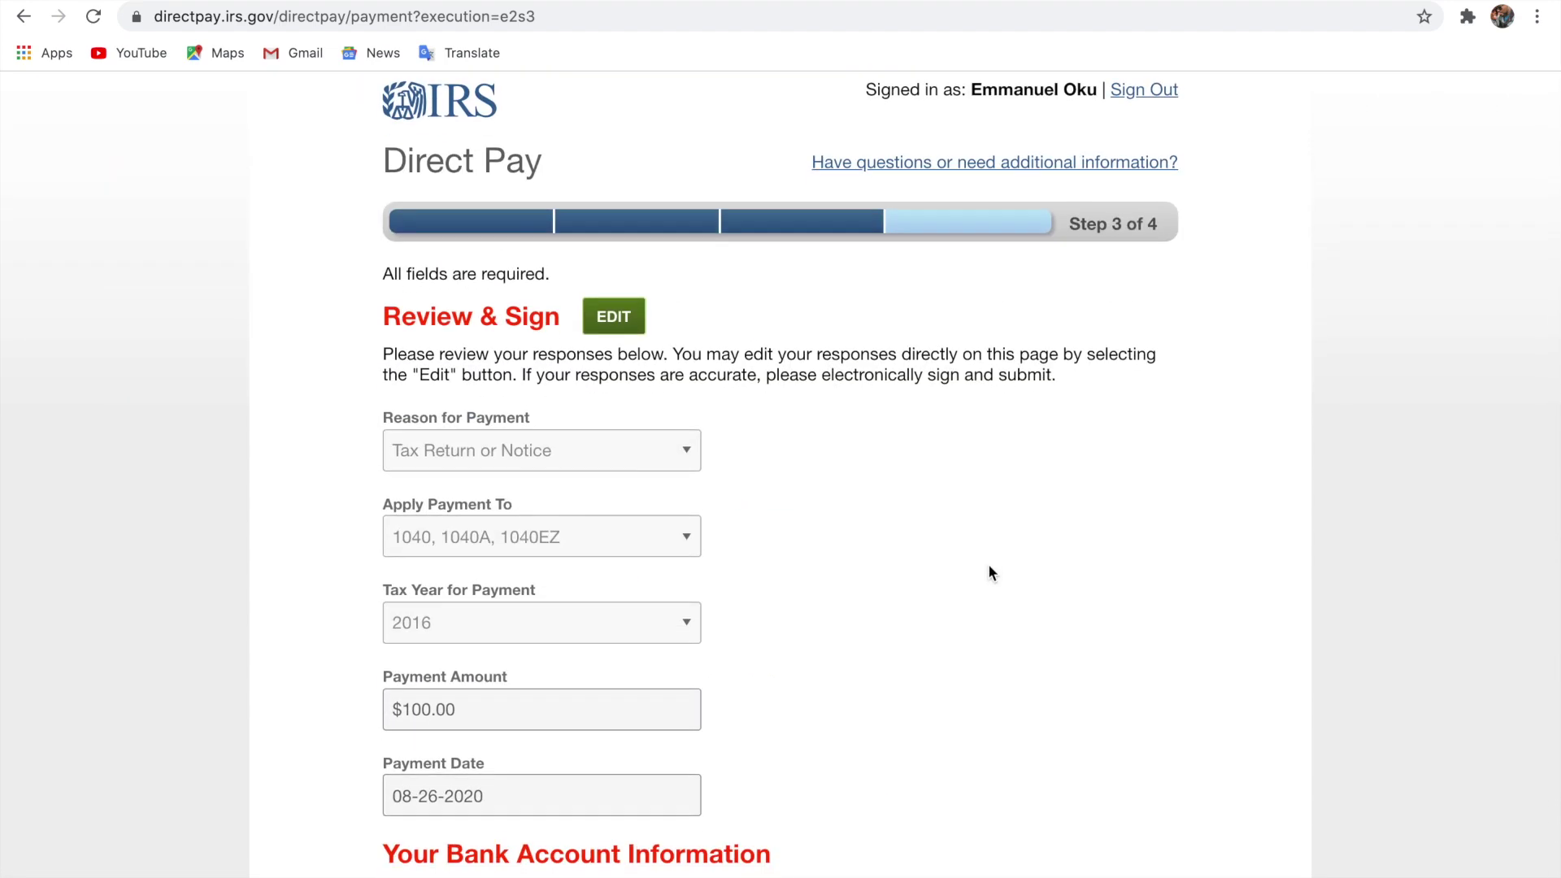
Scroll the Review & Sign page, then swipe back to the editable Step 2 Payment Information page.
scroll(935, 605, "down", 10)
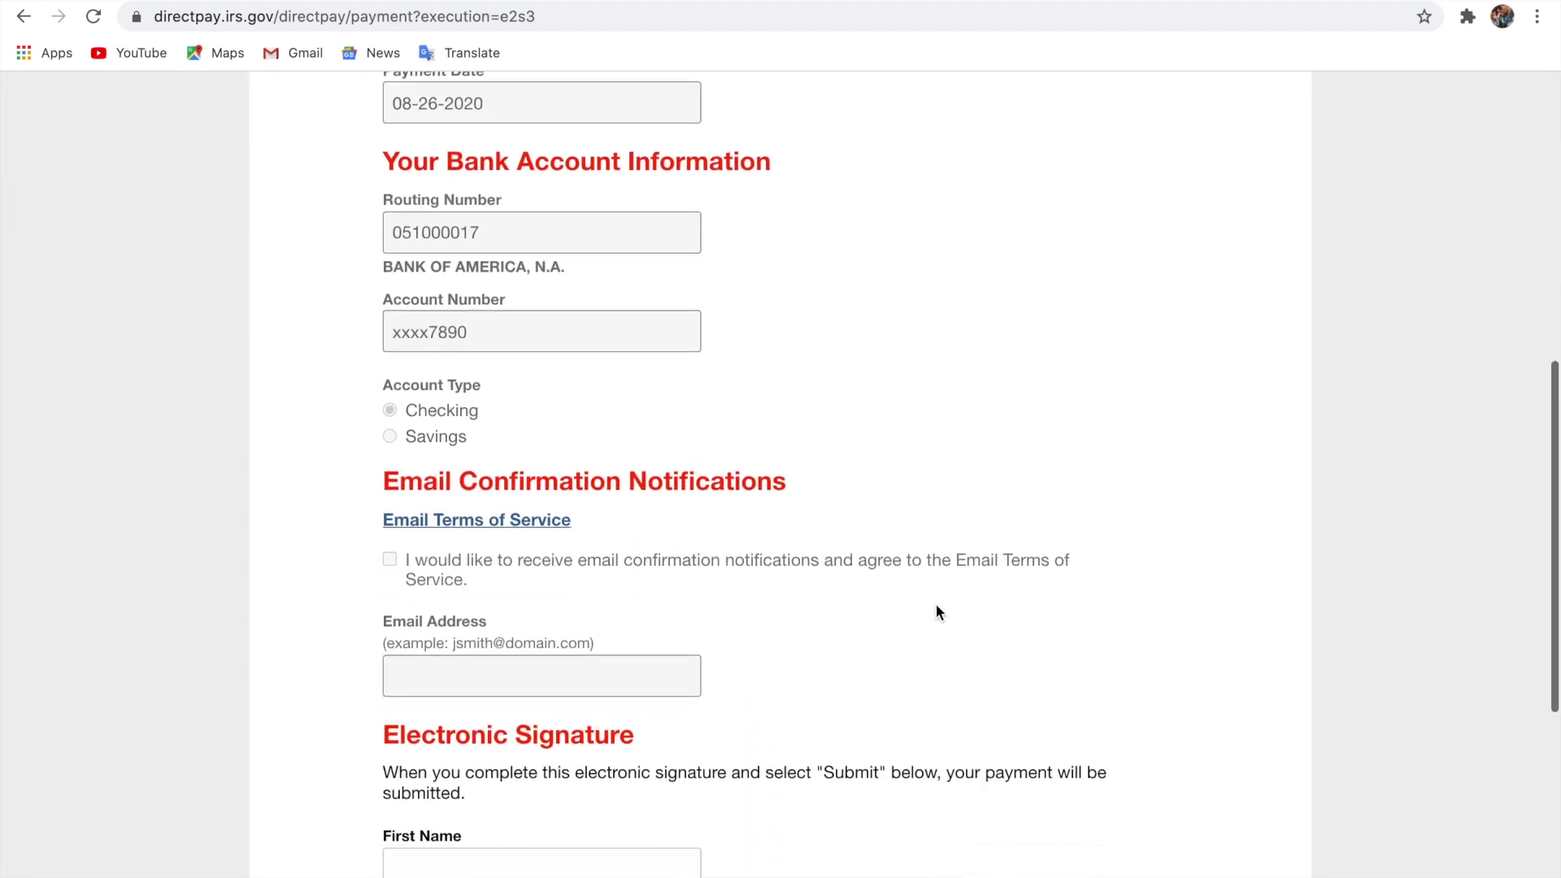
scroll(936, 606, "down", 3)
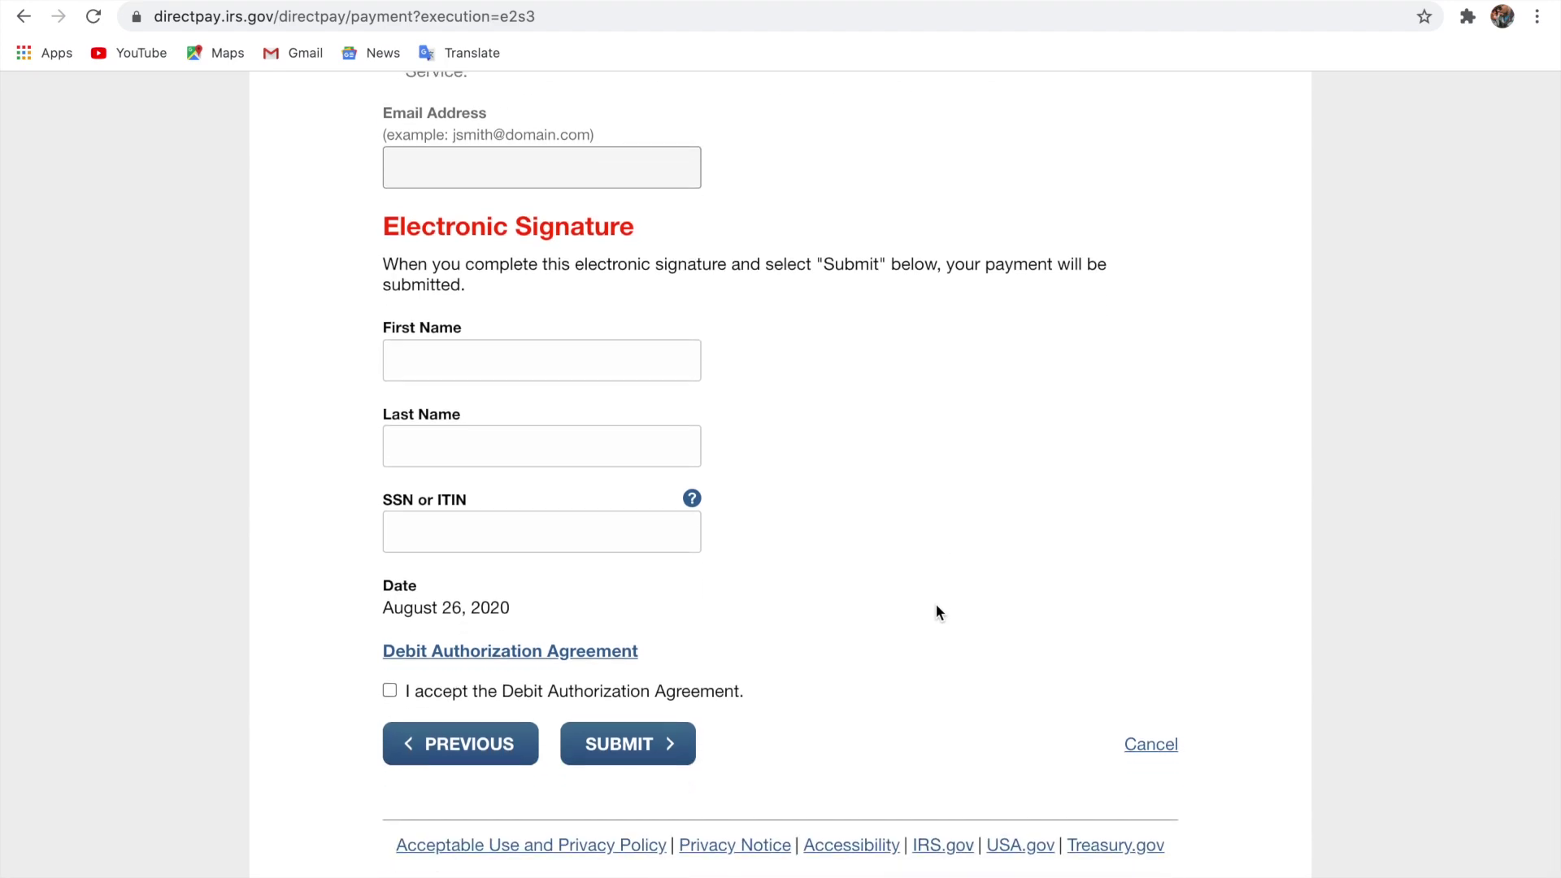
scroll(936, 606, "up", 10)
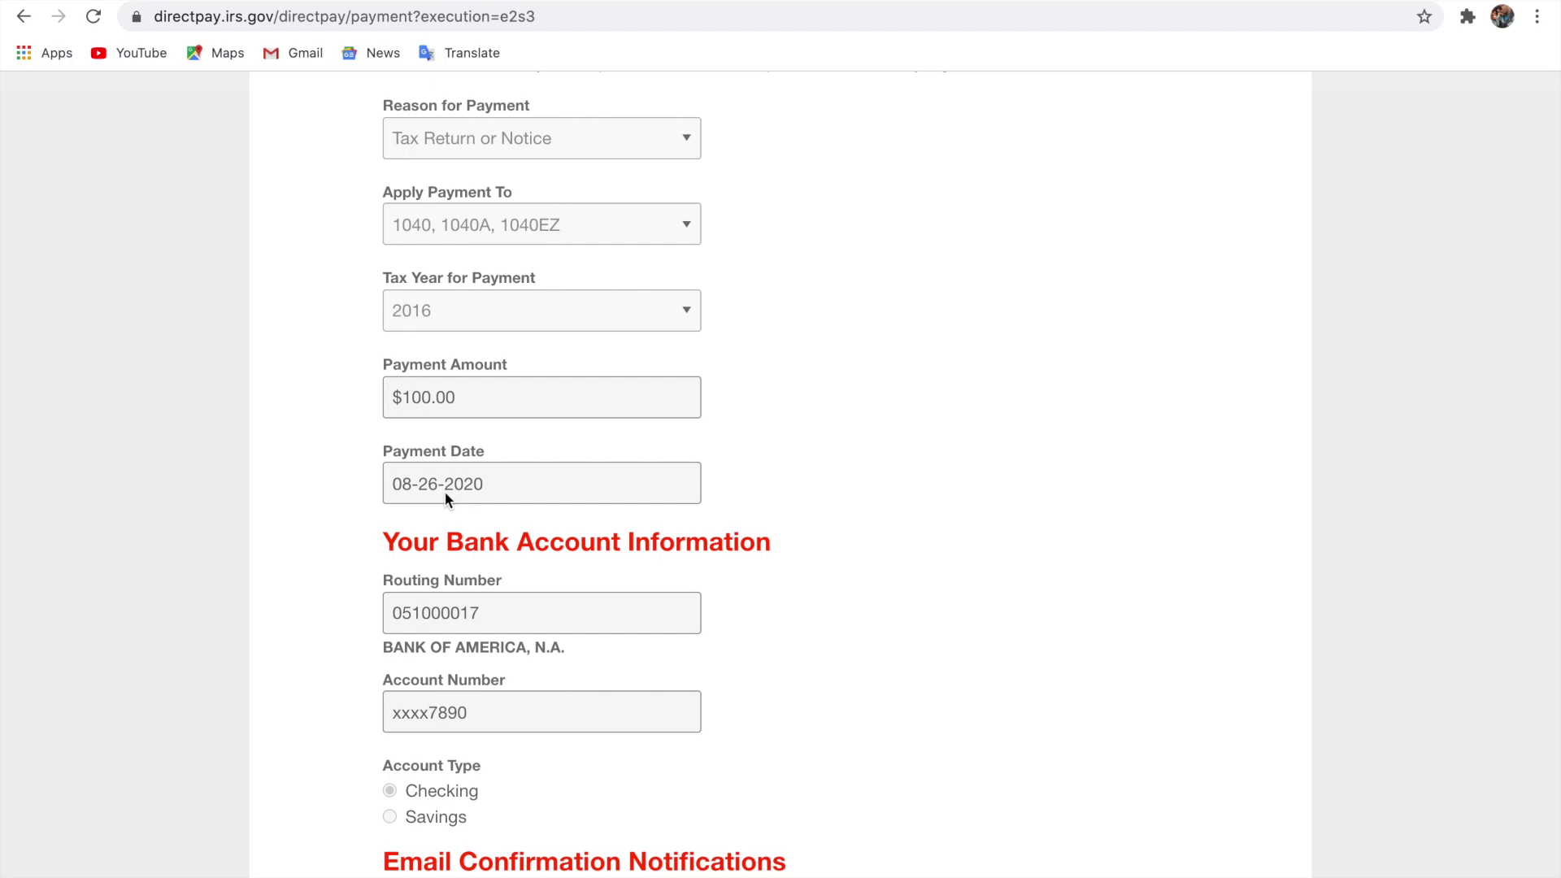
scroll(446, 497, "down", 10)
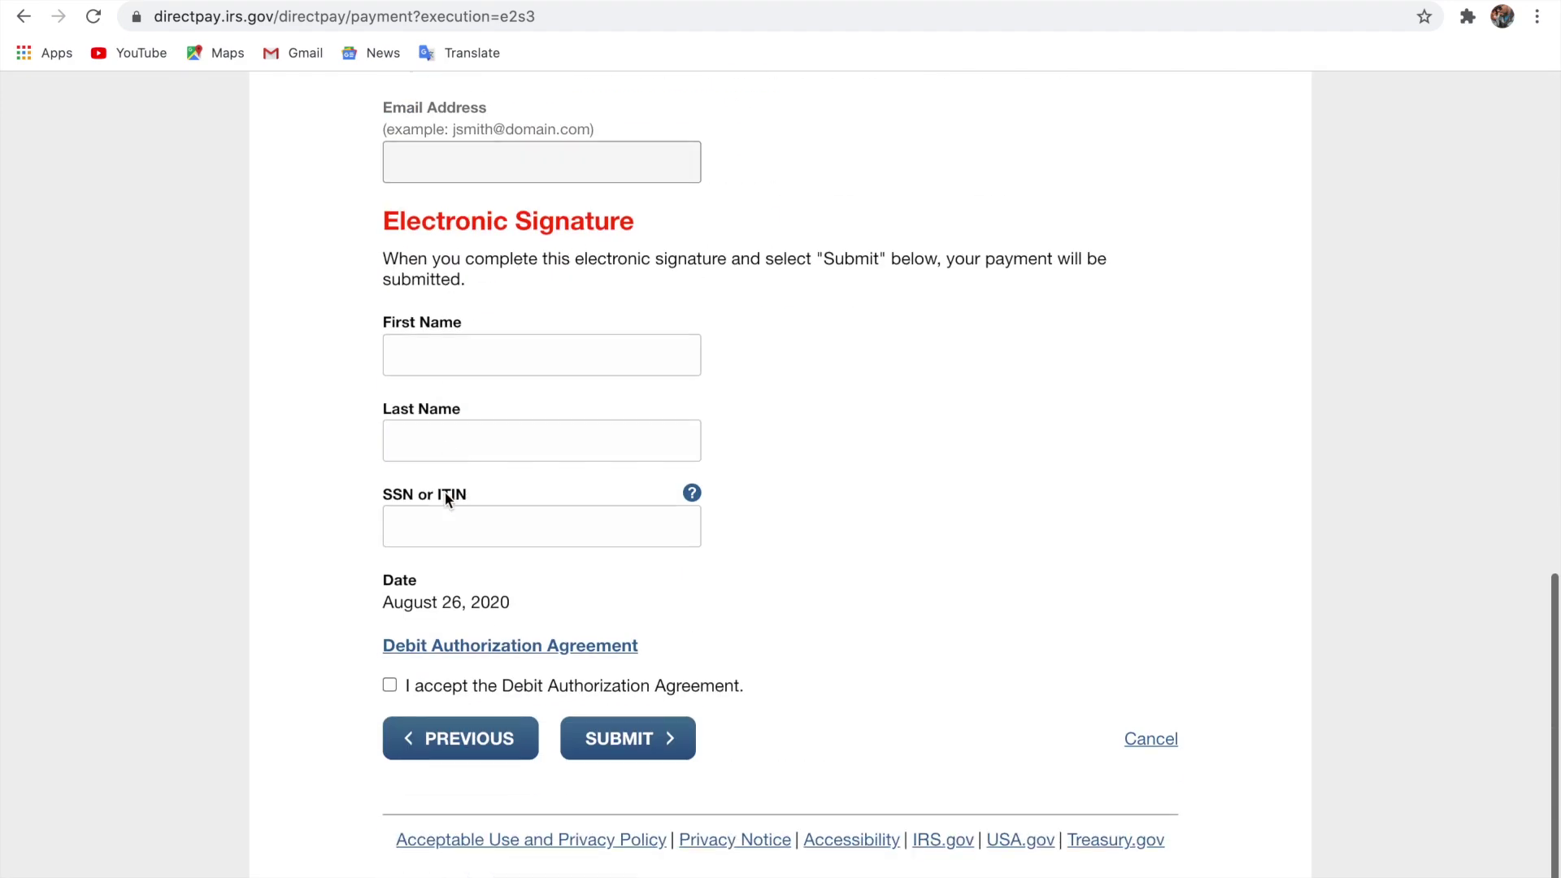
scroll(447, 501, "left", 5)
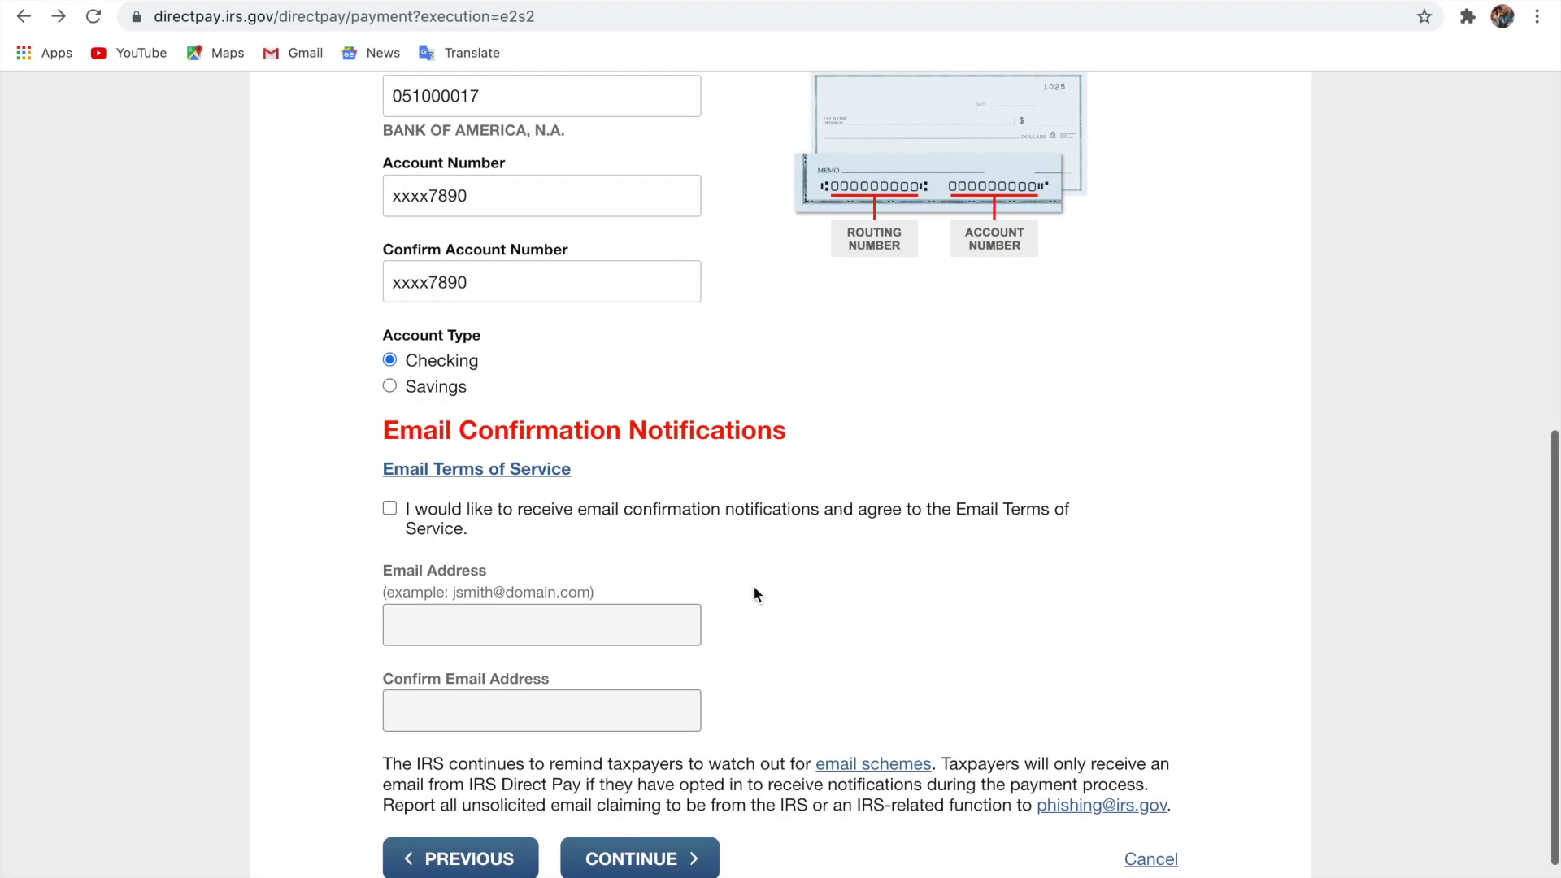
Resubmit Step 2, accept the disclosure authorization again, and scroll to the empty Electronic Signature fields.
scroll(754, 587, "down", 2)
scroll(754, 587, "up", 15)
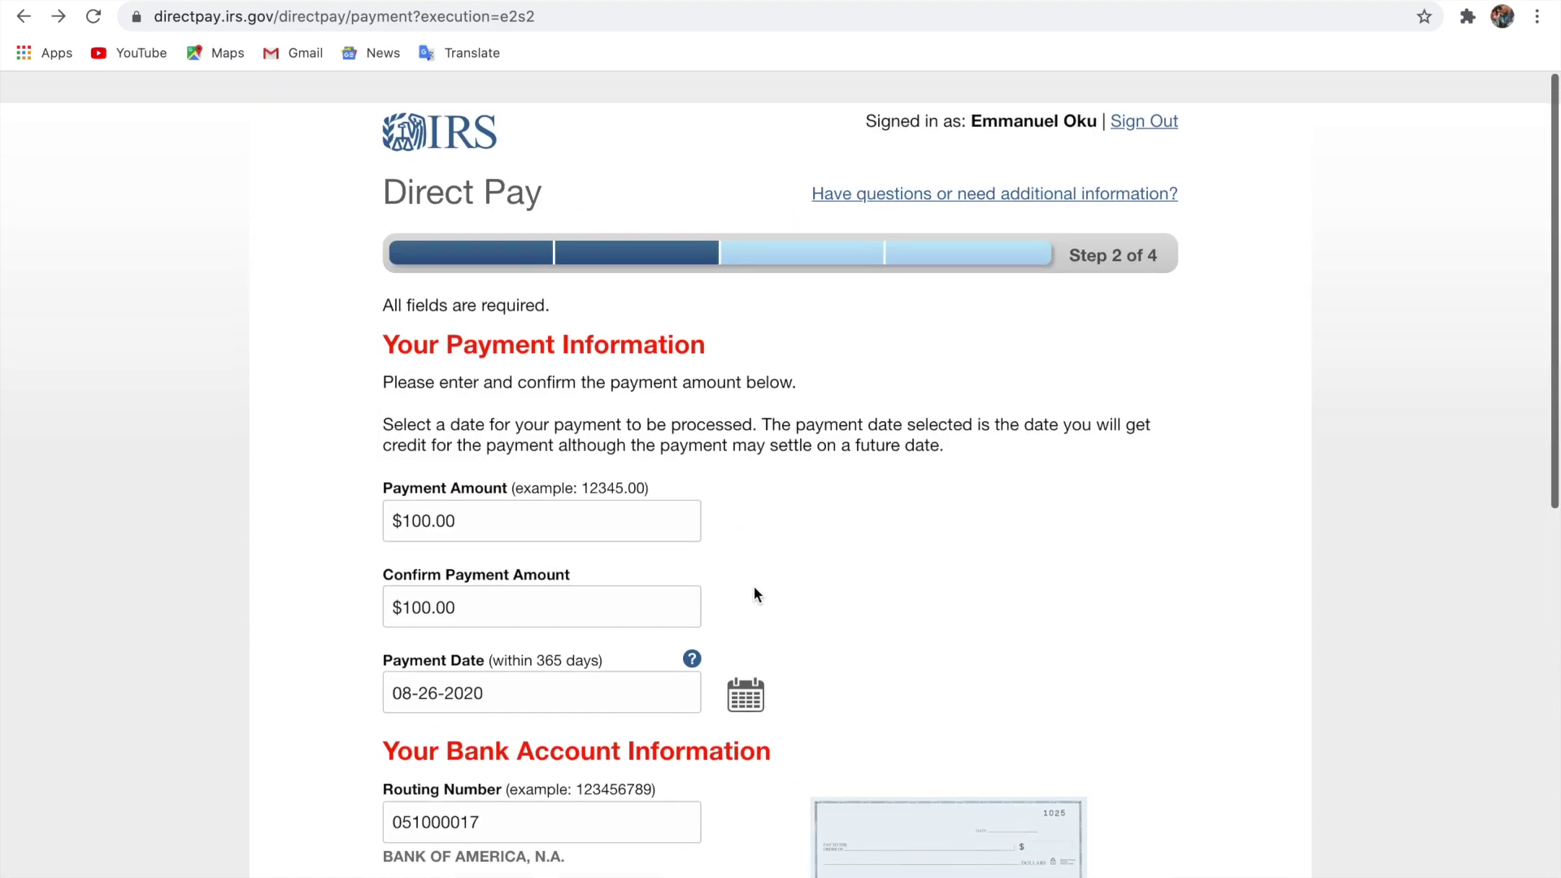
scroll(754, 587, "down", 8)
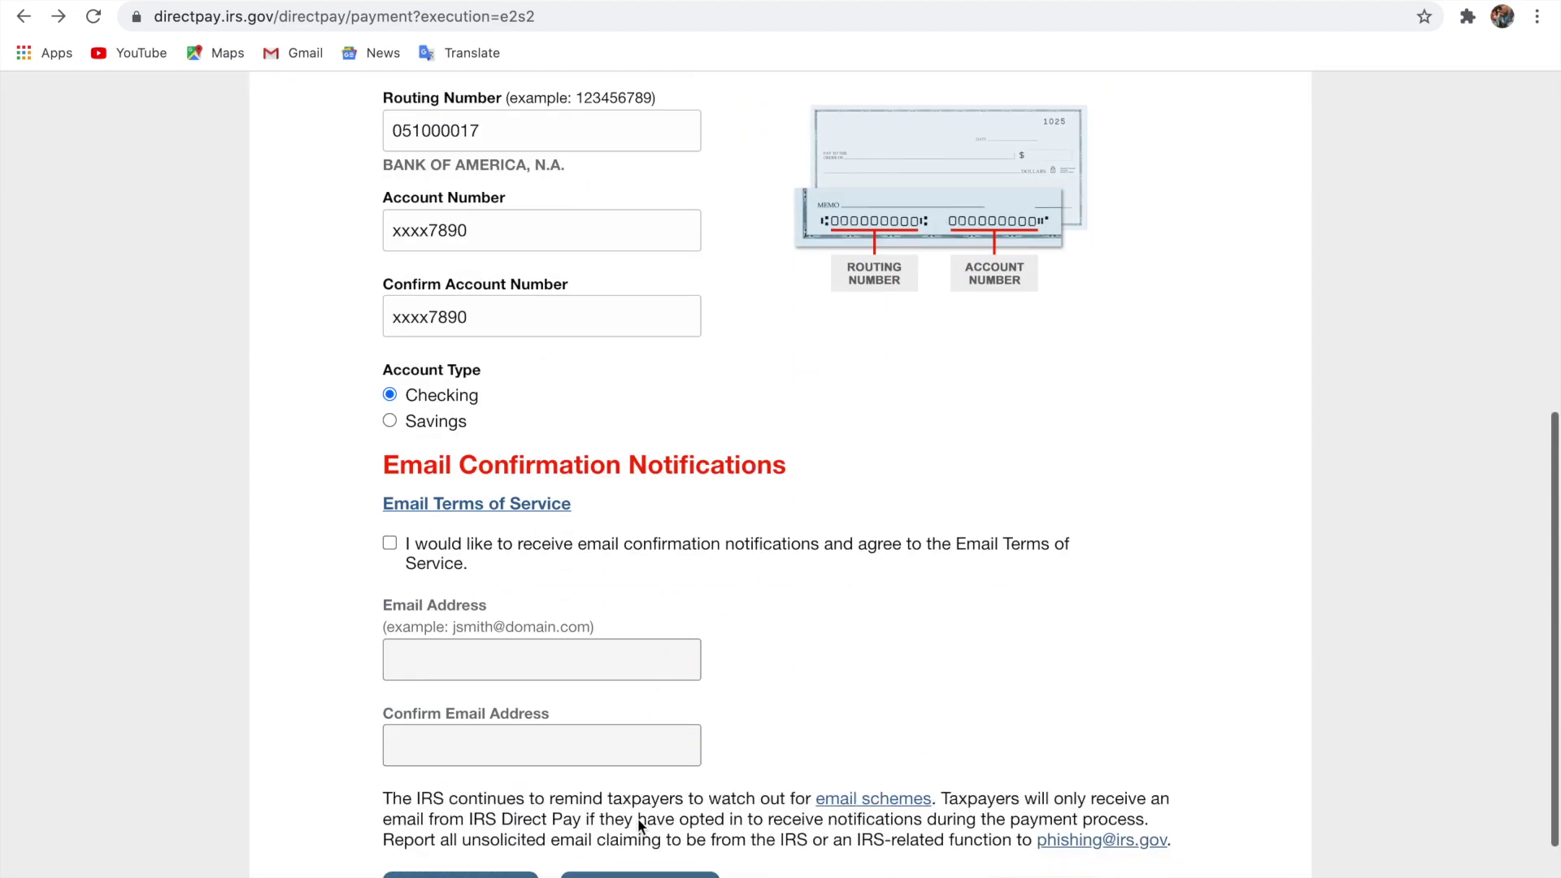
left_click(640, 874)
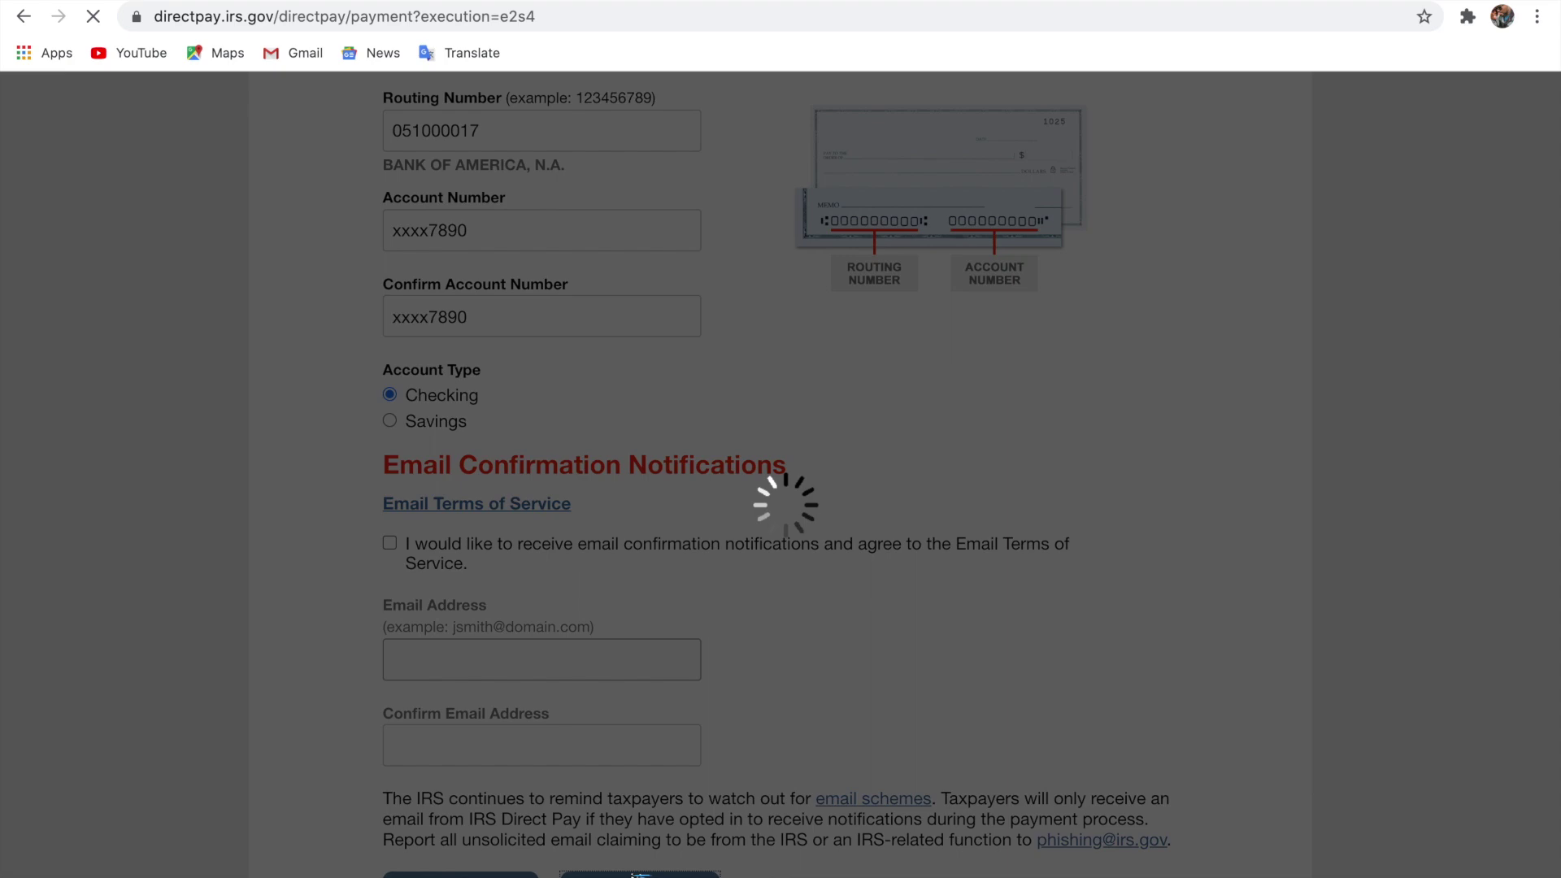
left_click(578, 482)
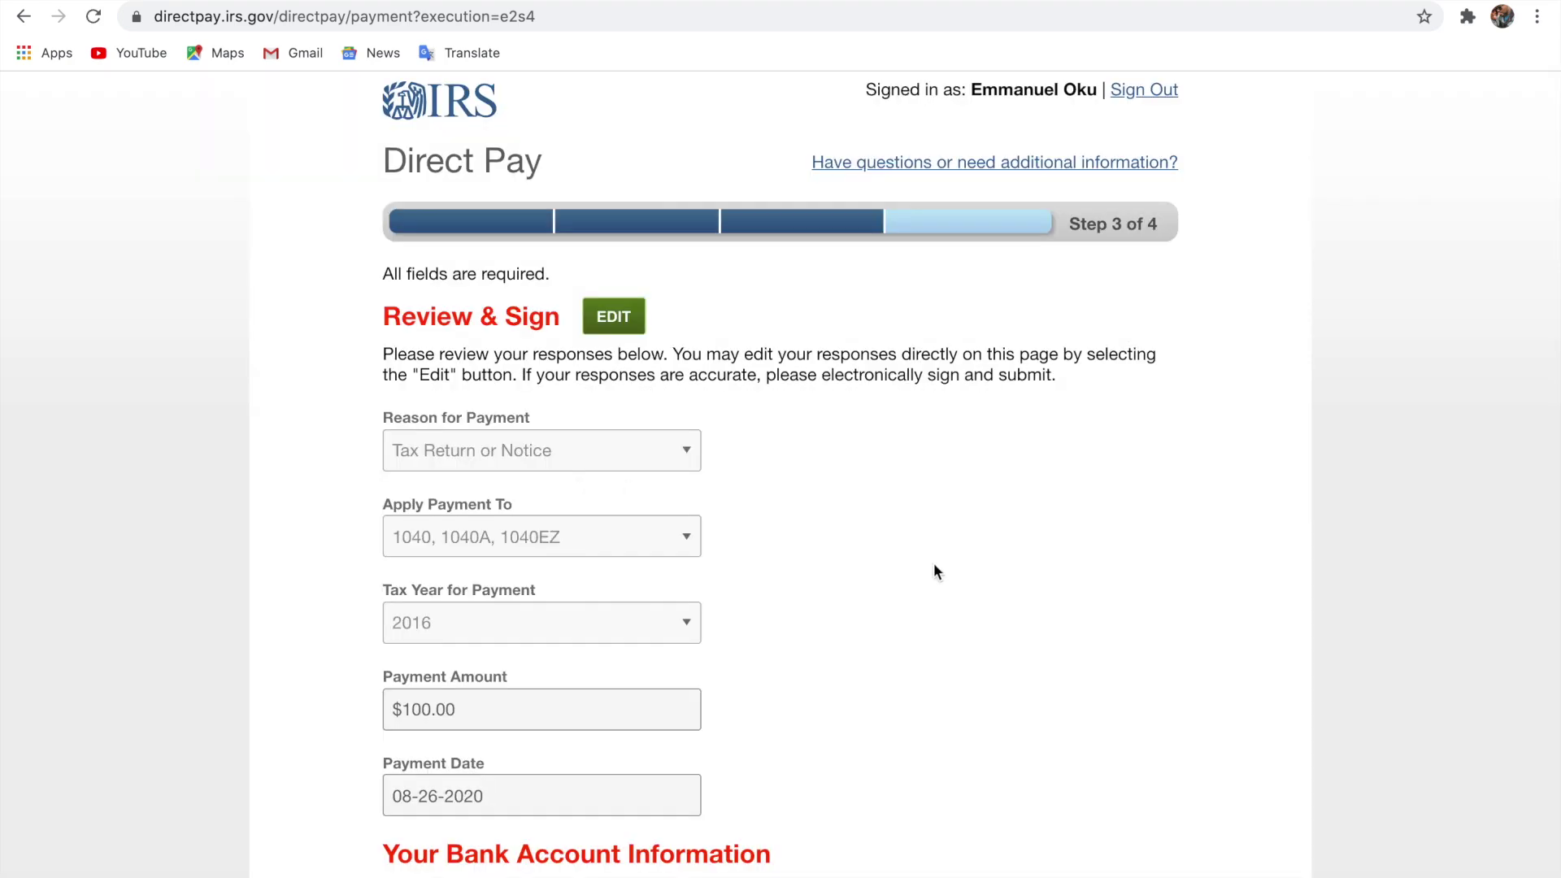
scroll(935, 571, "down", 10)
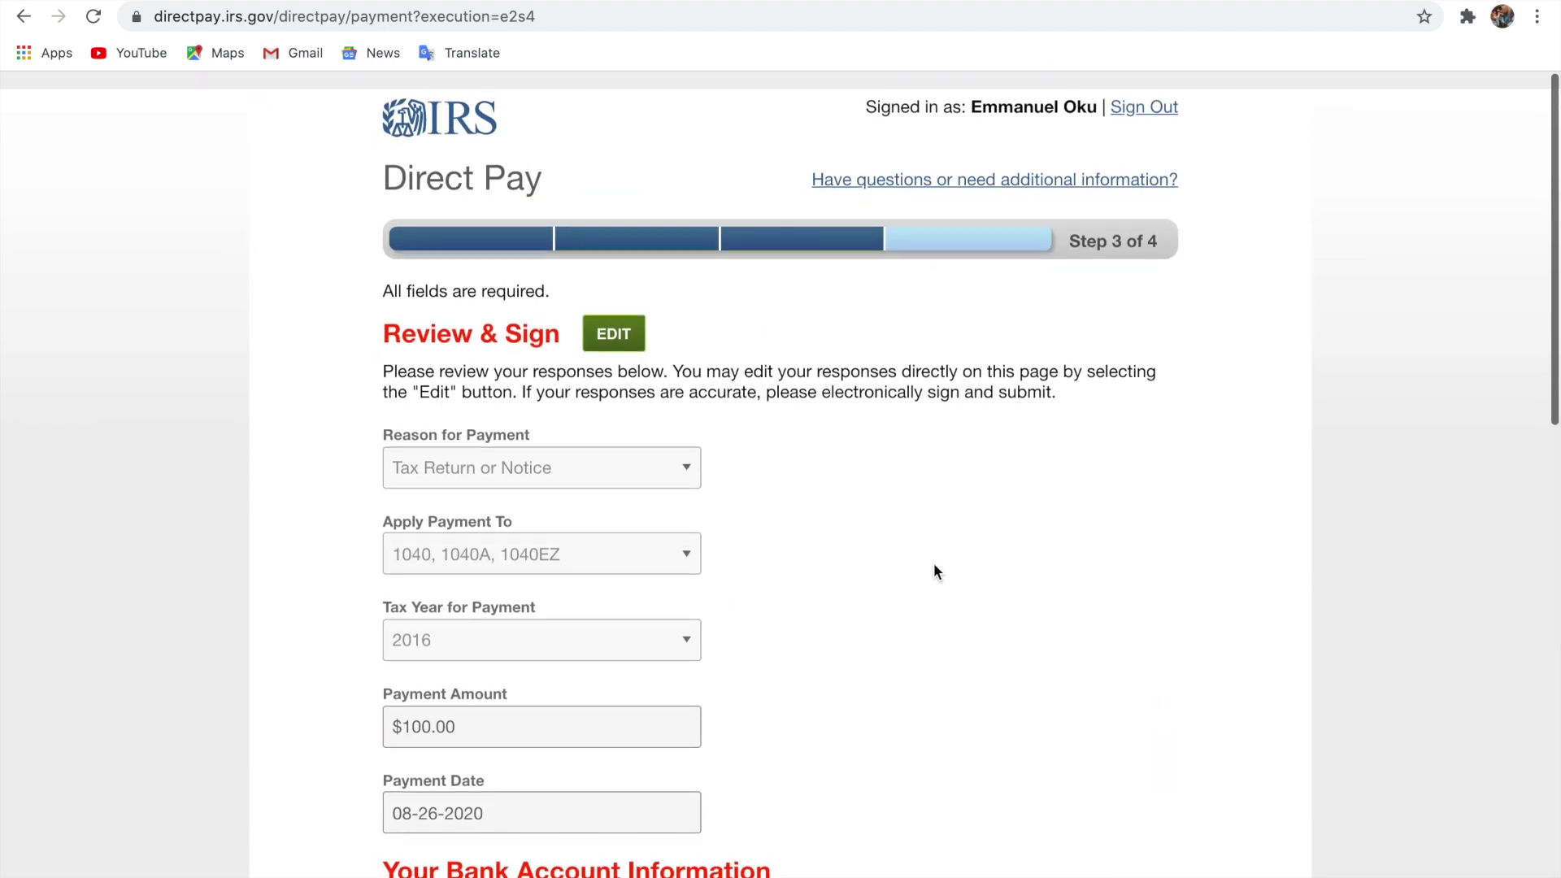
scroll(935, 571, "down", 1)
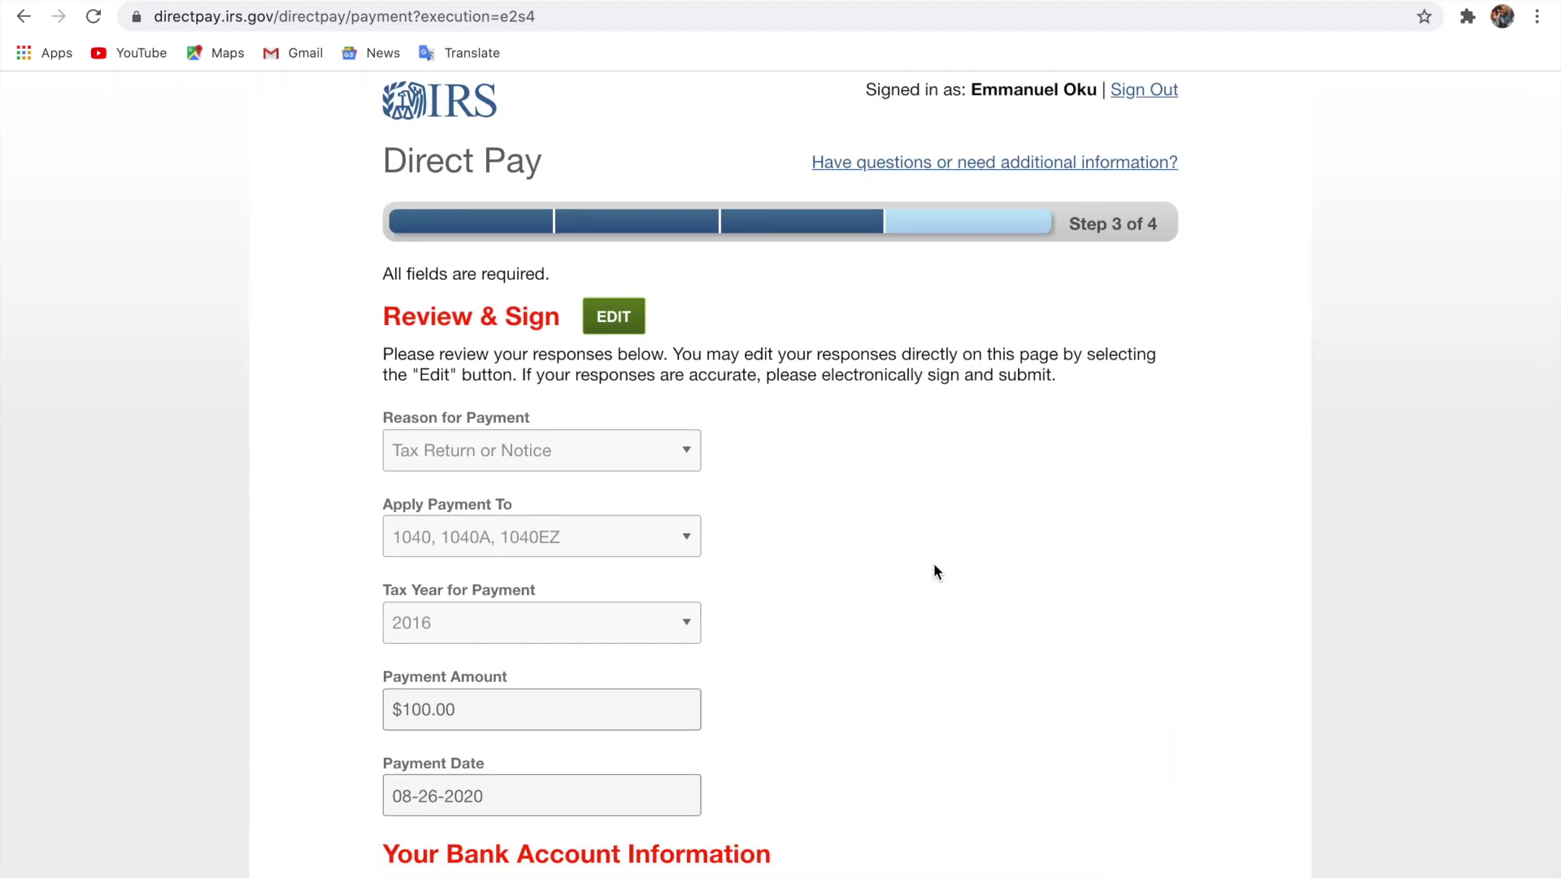
scroll(933, 565, "down", 7)
scroll(933, 564, "down", 7)
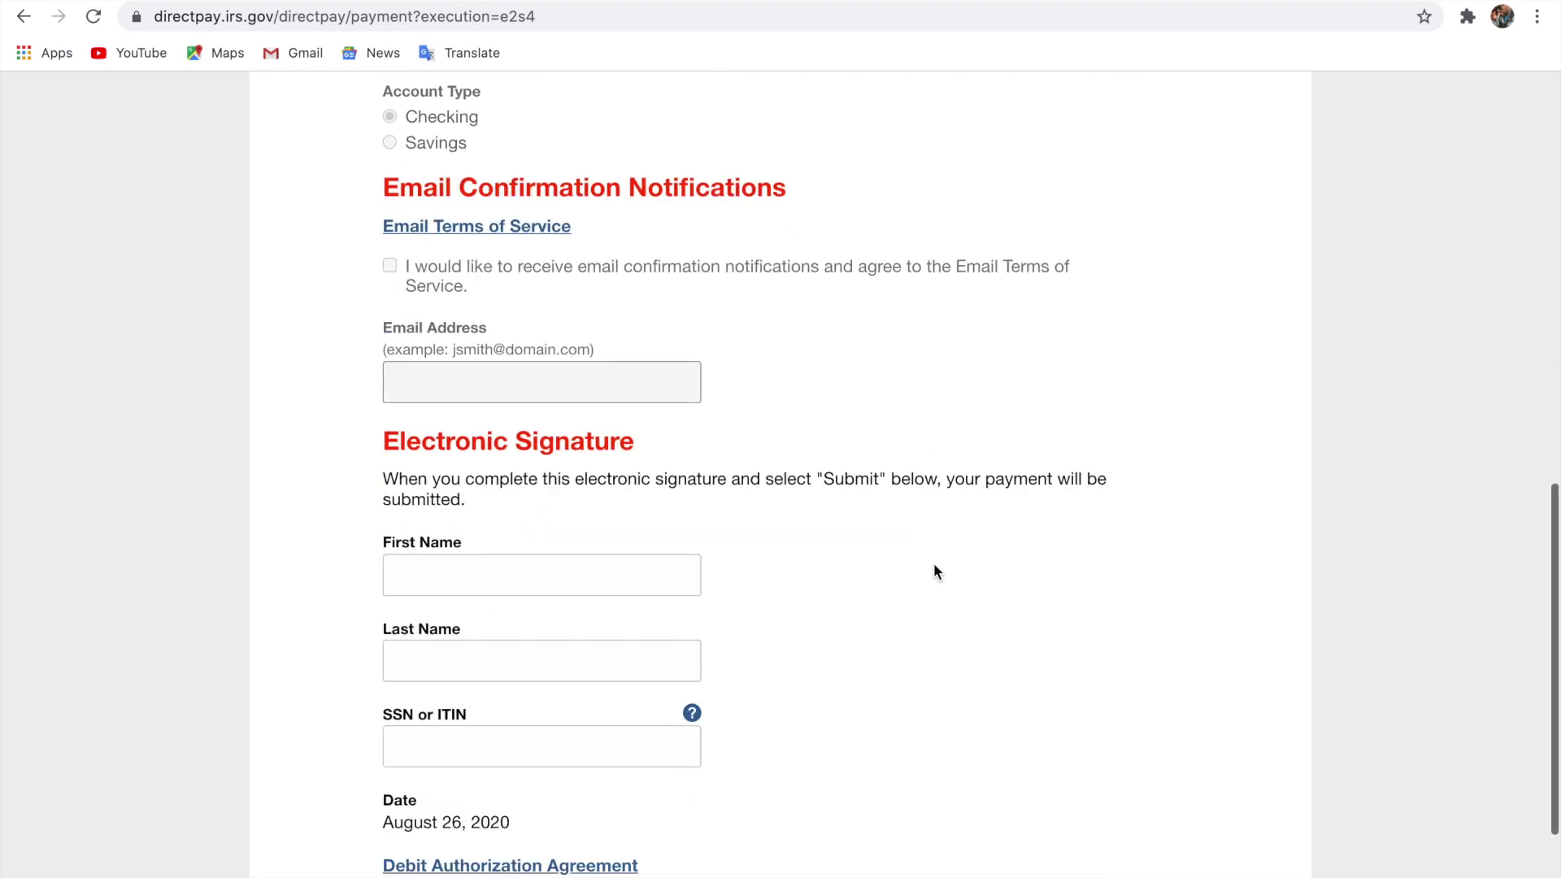